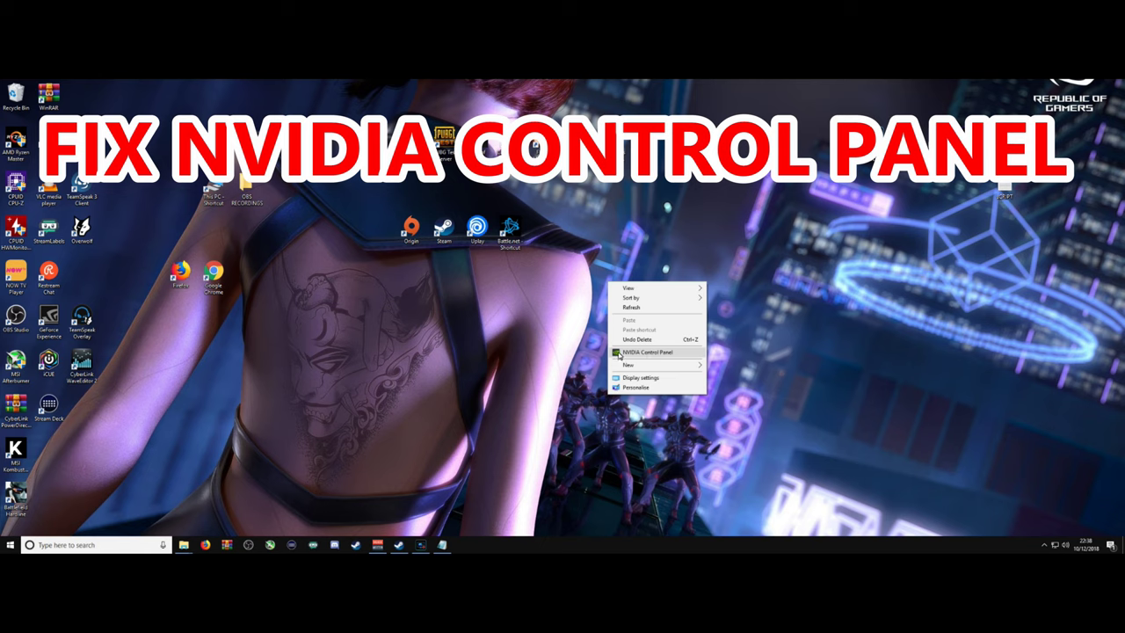
Open the NVIDIA Control Panel from the desktop and view its Change Resolution page in maximised and restored windows.
{"action": "right_click", "coordinate": [571, 280]}
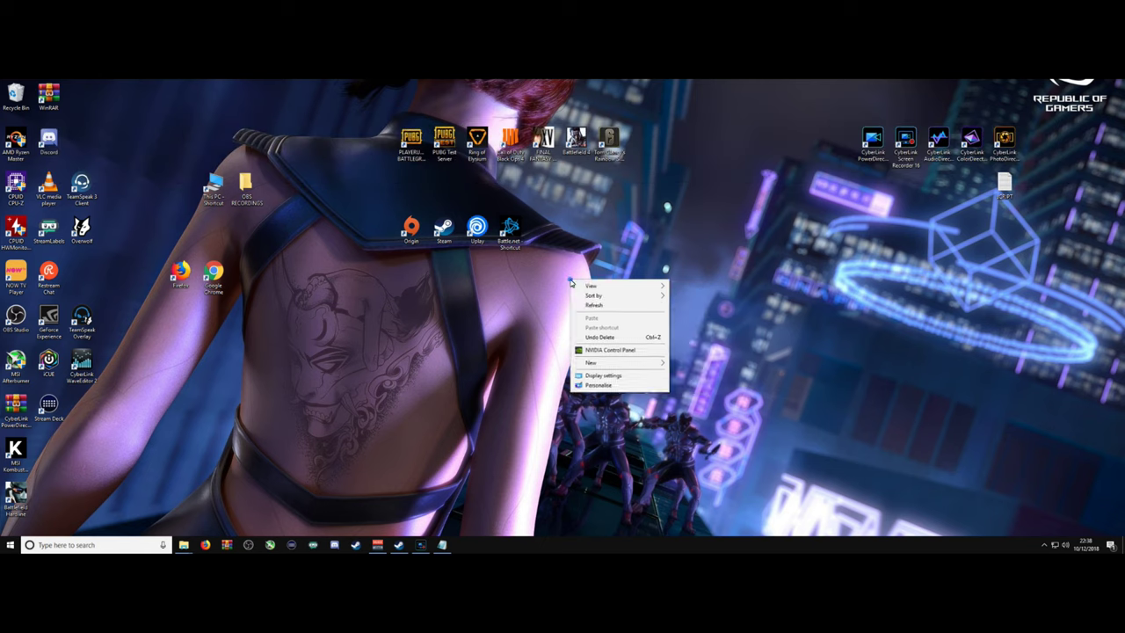
{"action": "left_click", "coordinate": [608, 350]}
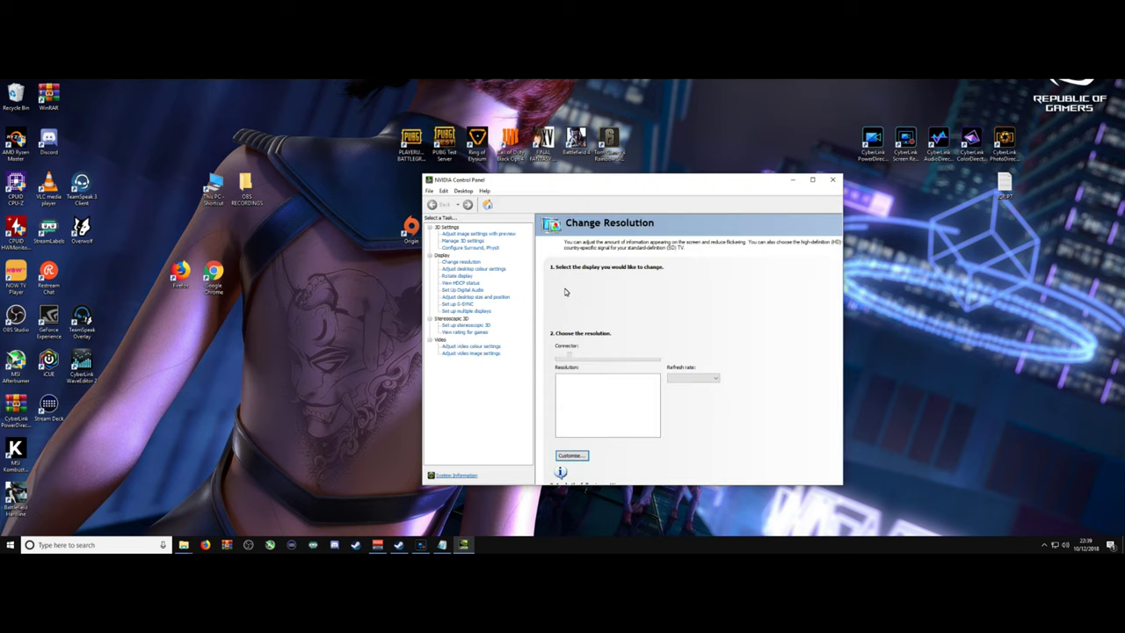
{"action": "double_click", "coordinate": [464, 182]}
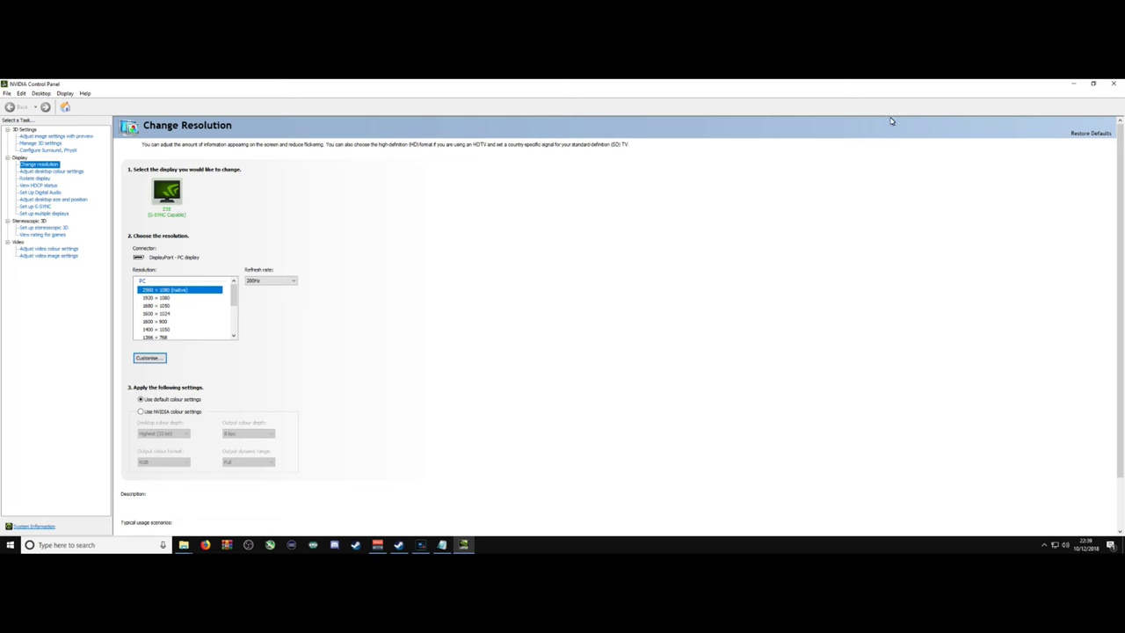
{"action": "left_click", "coordinate": [1093, 82]}
{"action": "mouse_move", "coordinate": [637, 183]}
{"action": "left_mouse_down"}
{"action": "mouse_move", "coordinate": [683, 185]}
{"action": "mouse_move", "coordinate": [634, 183]}
{"action": "mouse_move", "coordinate": [644, 184]}
{"action": "left_mouse_up"}
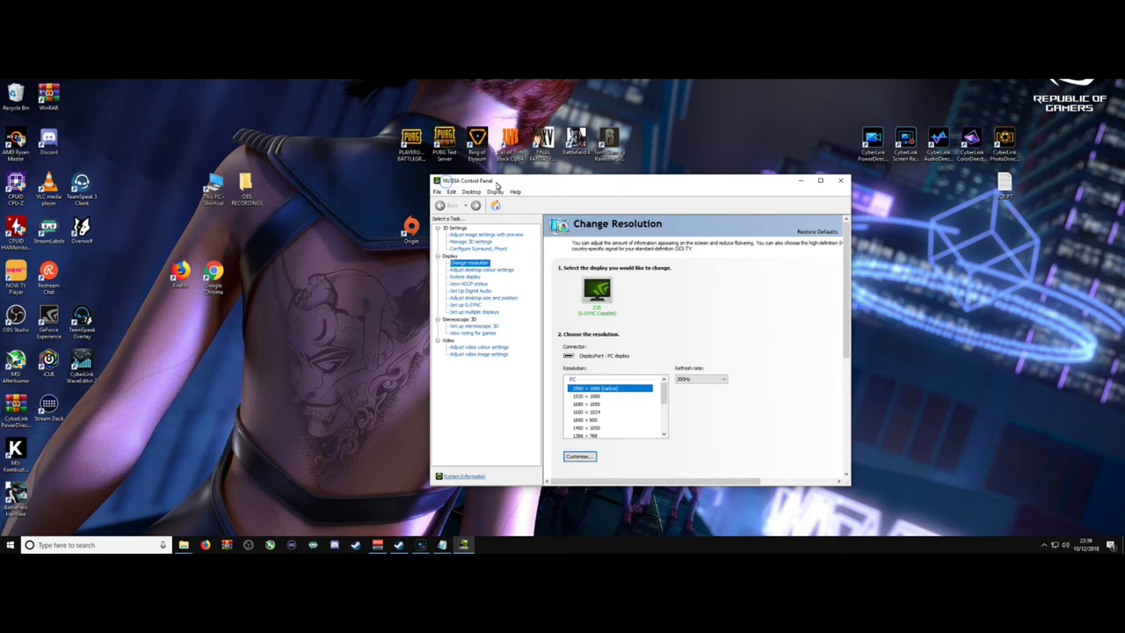
{"action": "double_click", "coordinate": [481, 184]}
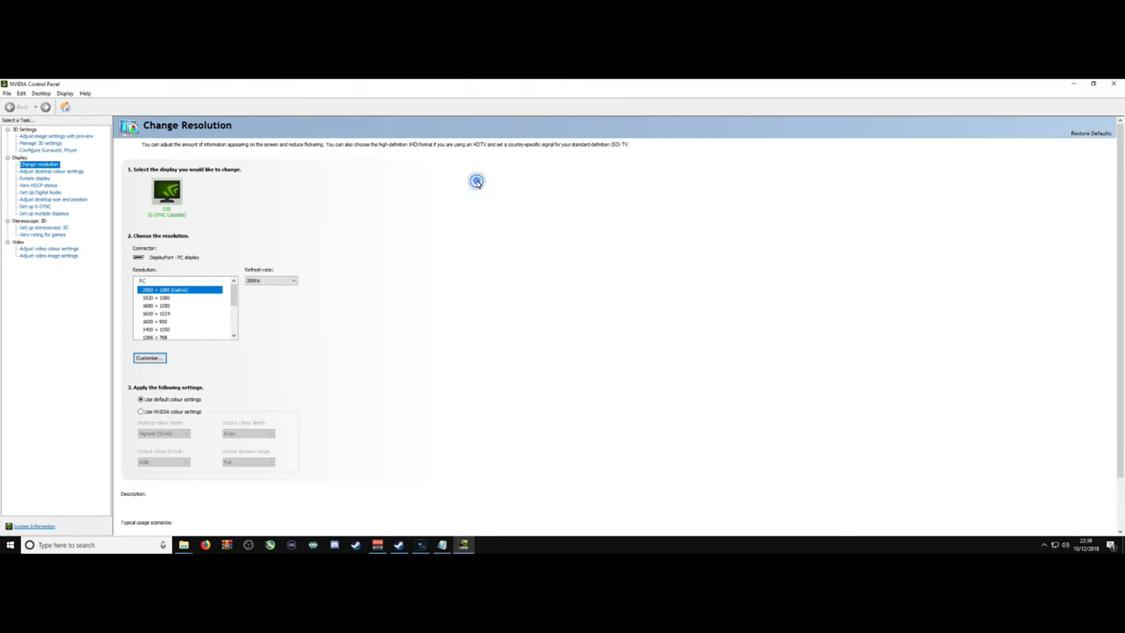
{"action": "left_click", "coordinate": [1094, 84]}
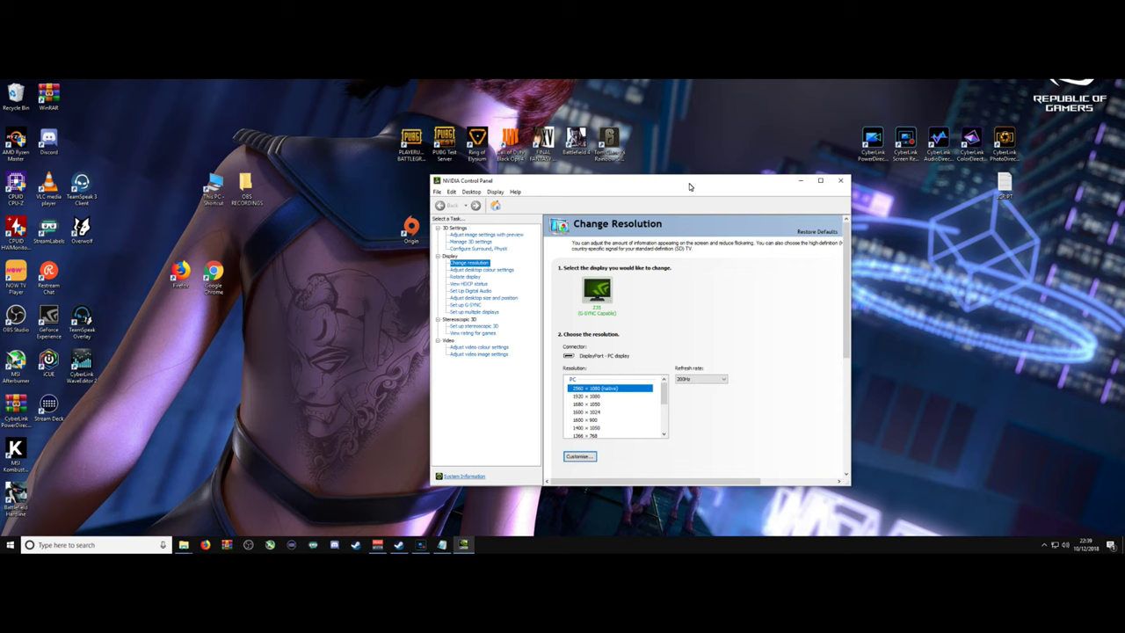
{"action": "left_click_drag", "start_coordinate": [661, 180], "coordinate": [634, 179]}
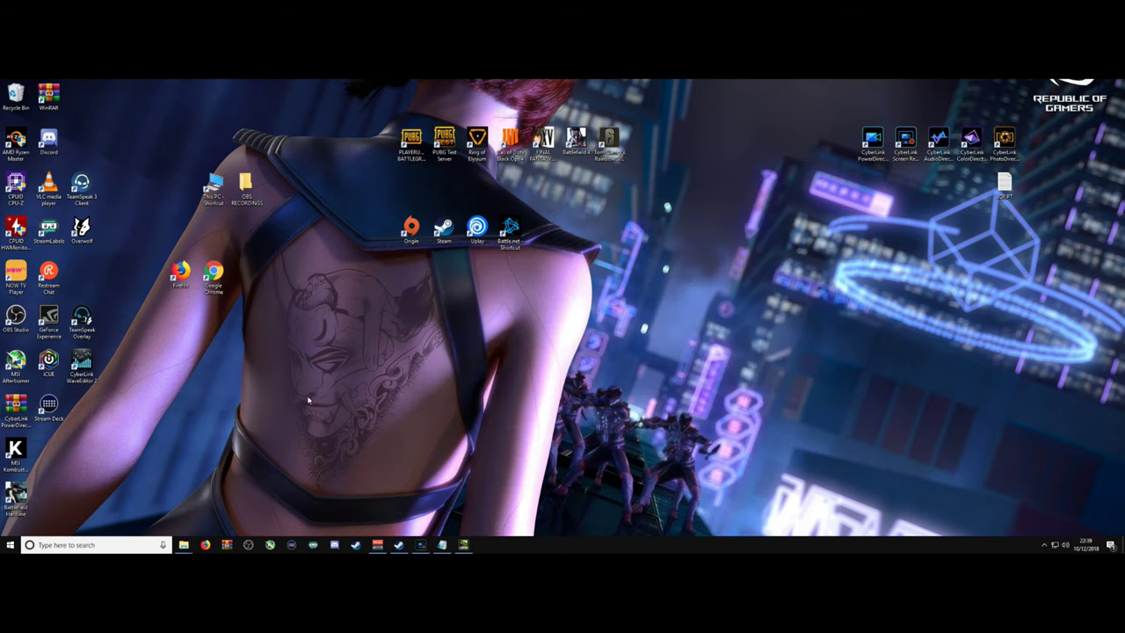
Find Device Manager with a Windows search for "DEV" and open it.
{"action": "left_click", "coordinate": [115, 545]}
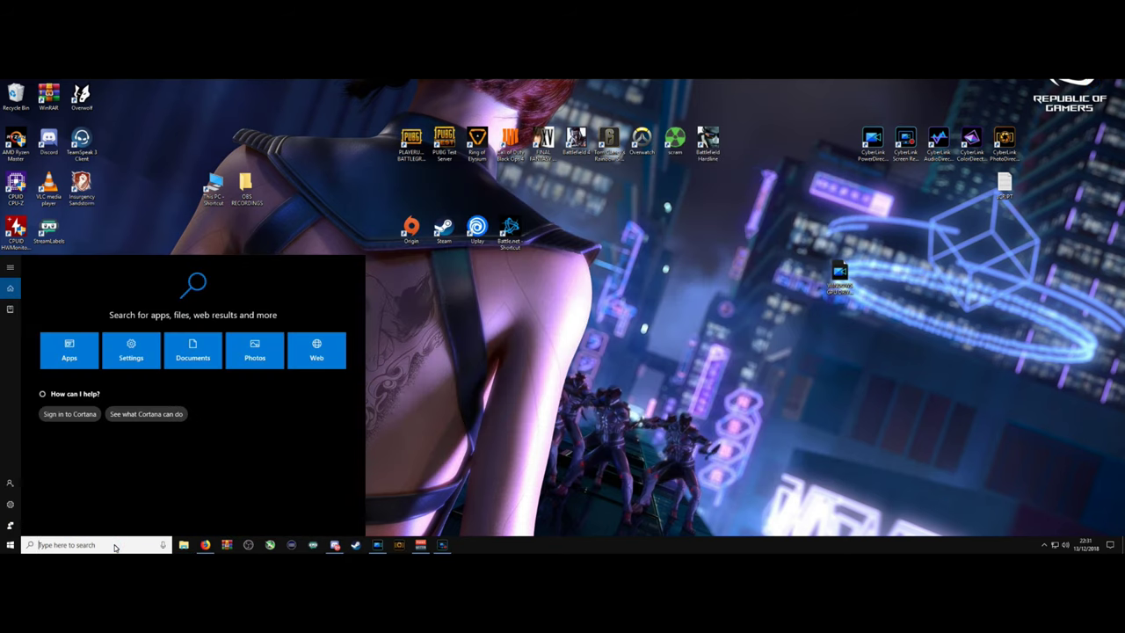
{"action": "type", "text": "DEVI"}
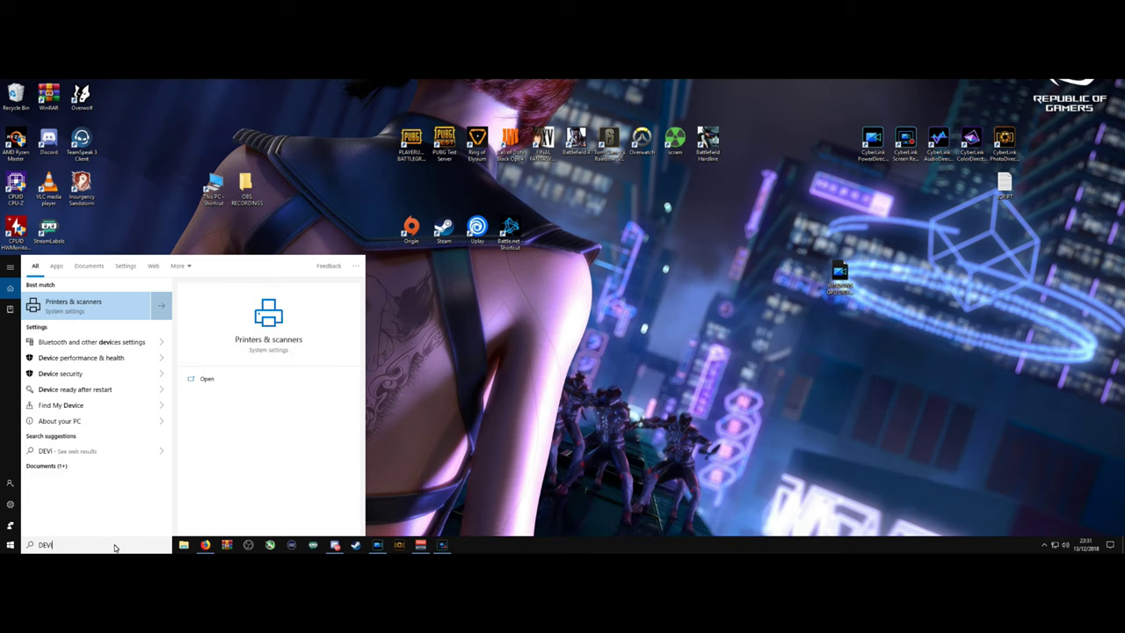
{"action": "key", "text": "BackSpace"}
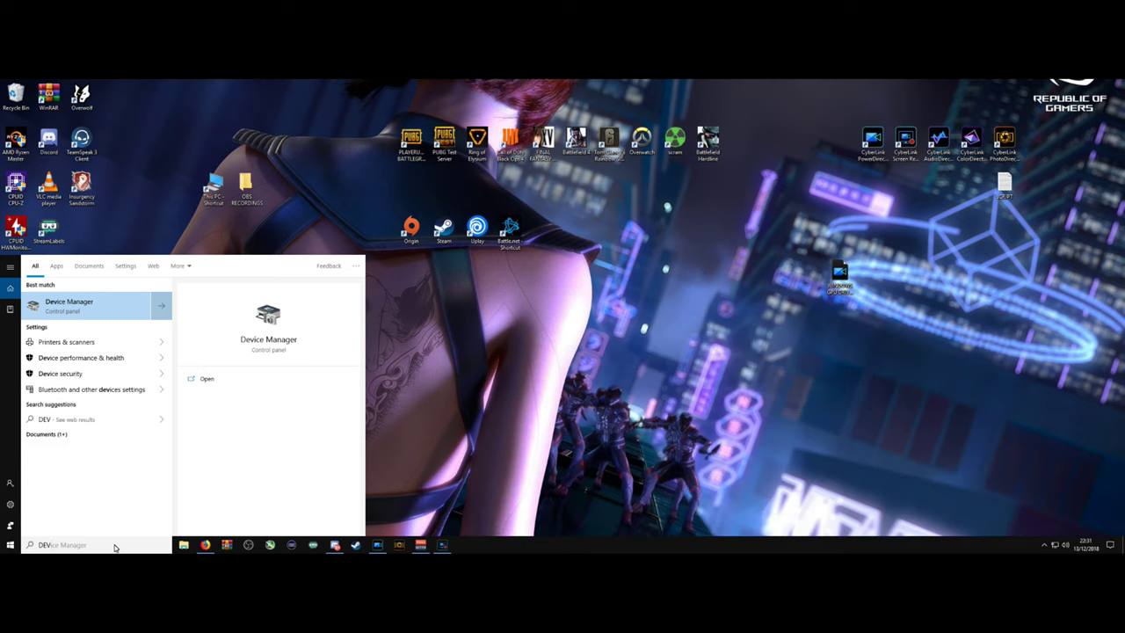
{"action": "key", "text": "Return"}
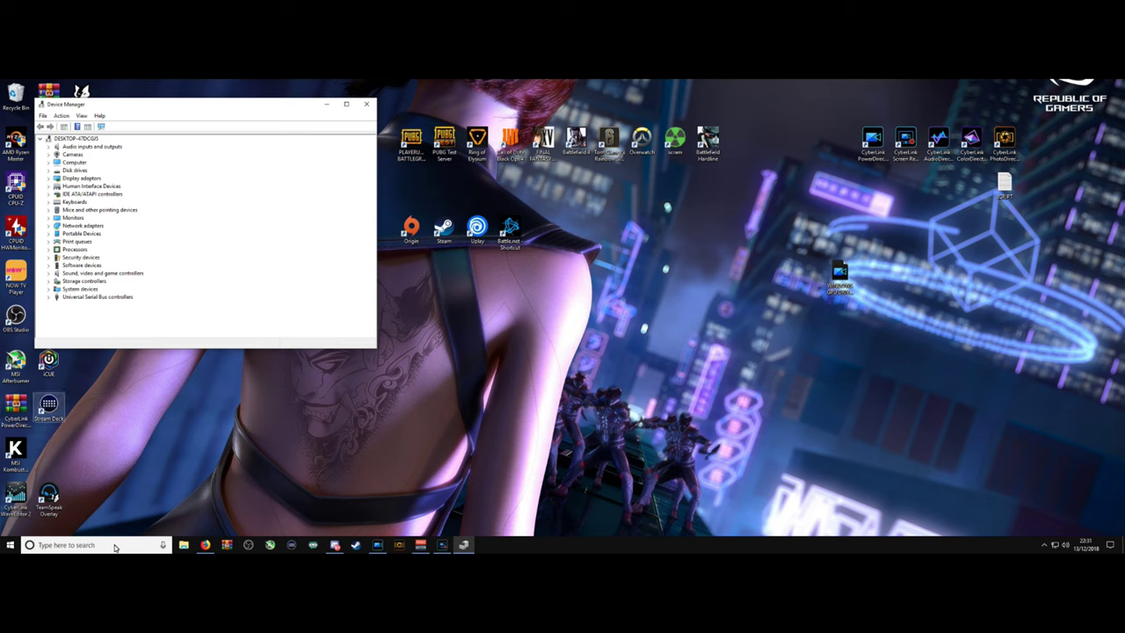
Expand the Display adaptors category in the device tree.
{"action": "key", "text": "Down"}
{"action": "key", "text": "Down"}
{"action": "key", "text": "Down"}
{"action": "key", "text": "Down"}
{"action": "key", "text": "Down"}
{"action": "key", "text": "Right"}
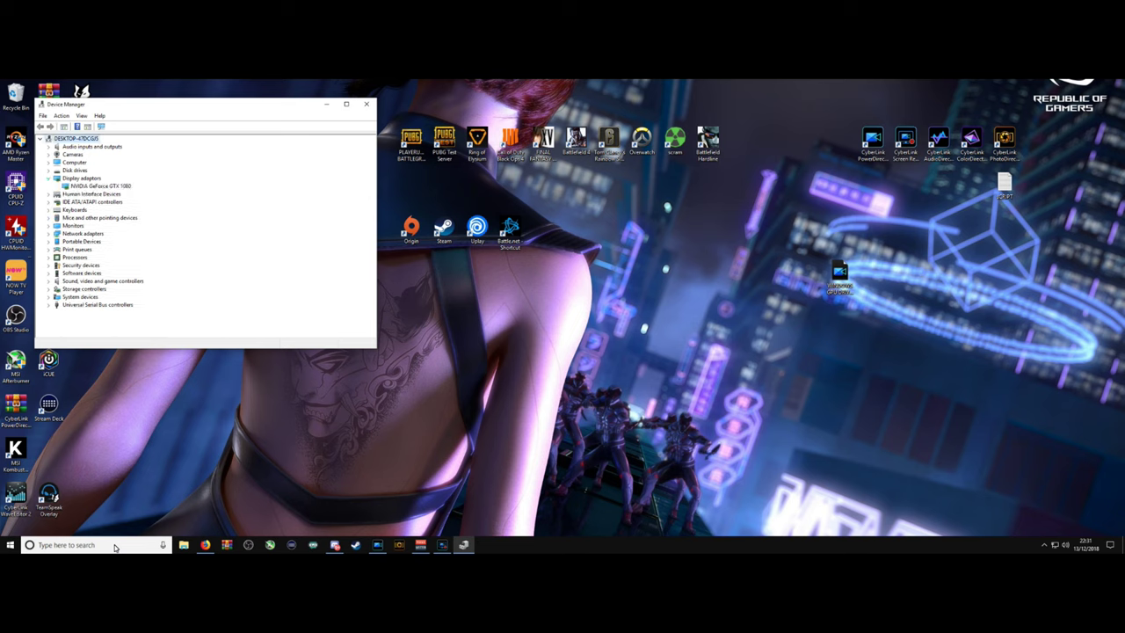
Open the properties of the NVIDIA GeForce GTX 1080 and show its driver information.
{"action": "key", "text": "Down"}
{"action": "key", "text": "shift+F10"}
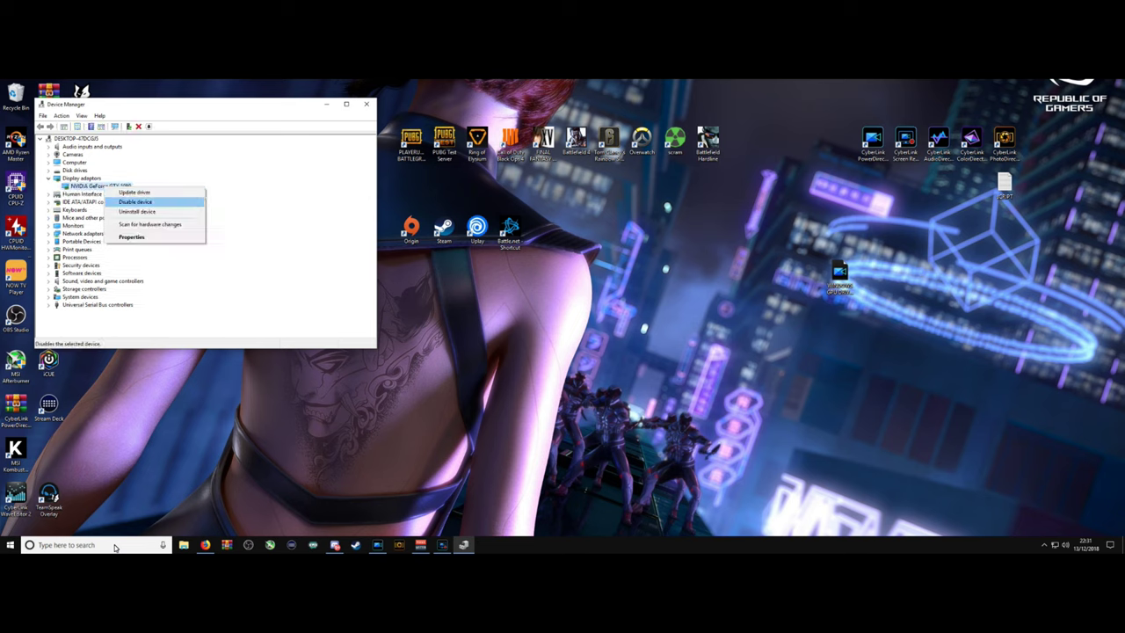
{"action": "key", "text": "Down"}
{"action": "key", "text": "Down"}
{"action": "key", "text": "Down"}
{"action": "key", "text": "Return"}
{"action": "key", "text": "ctrl+Tab"}
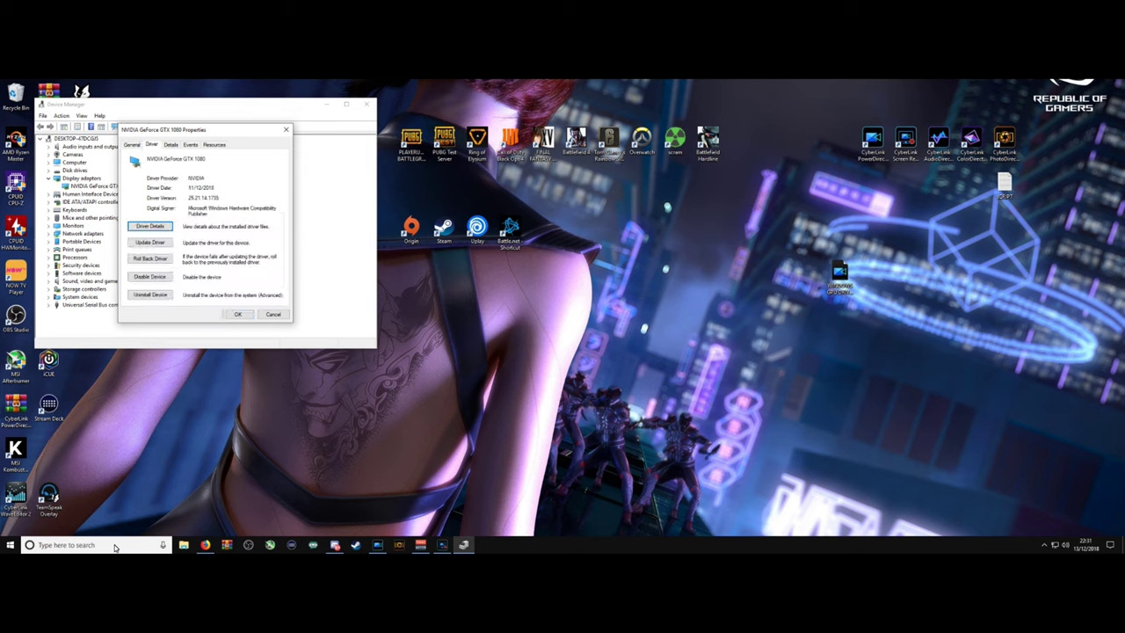
Review the graphics card's driver, events and general properties, ending on the device status.
{"action": "key", "text": "Tab"}
{"action": "key", "text": "Tab"}
{"action": "key", "text": "Tab"}
{"action": "key", "text": "shift+Tab"}
{"action": "key", "text": "shift+Tab"}
{"action": "key", "text": "ctrl+Tab"}
{"action": "key", "text": "ctrl+Tab"}
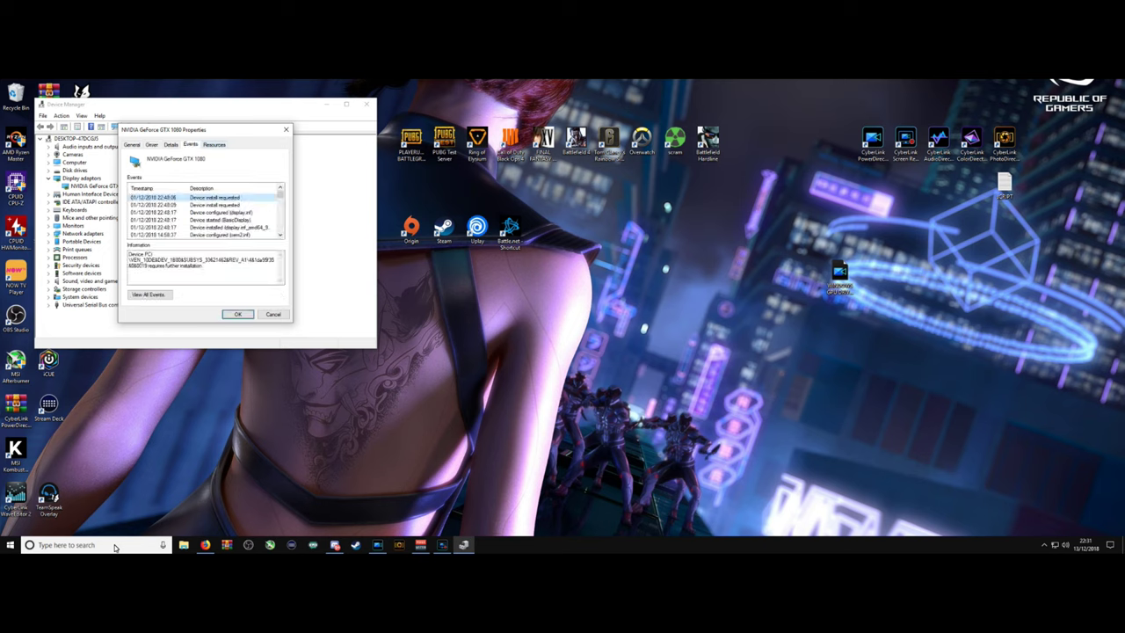
{"action": "key", "text": "ctrl+Tab"}
{"action": "key", "text": "ctrl+Tab"}
{"action": "key", "text": "ctrl+Tab"}
{"action": "key", "text": "ctrl+shift+Tab"}
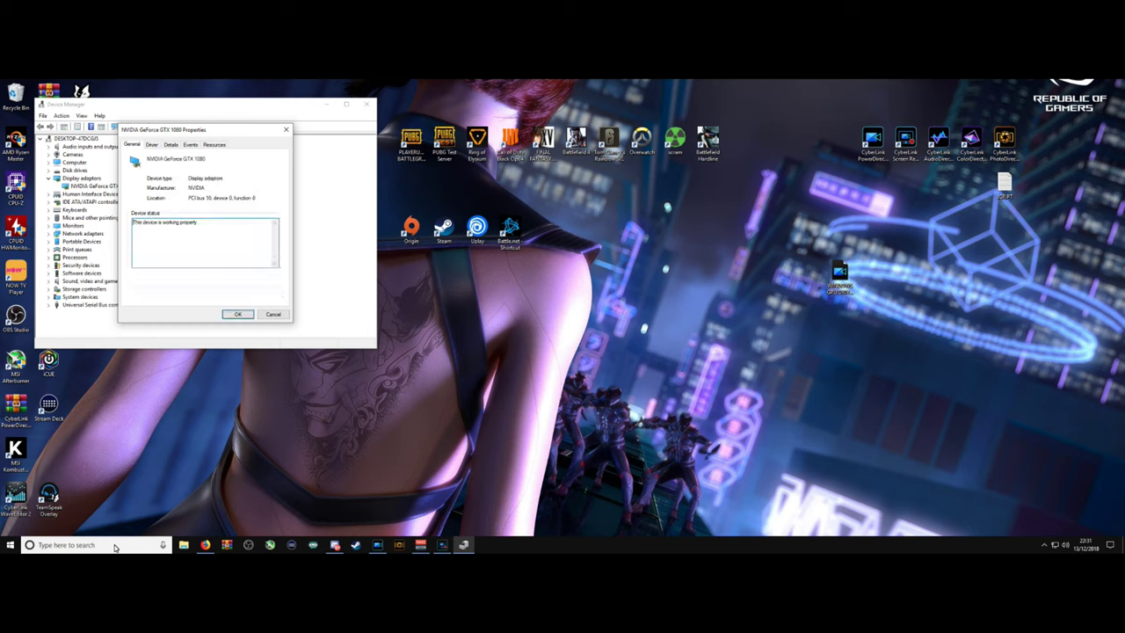
{"action": "key", "text": "ctrl+Tab"}
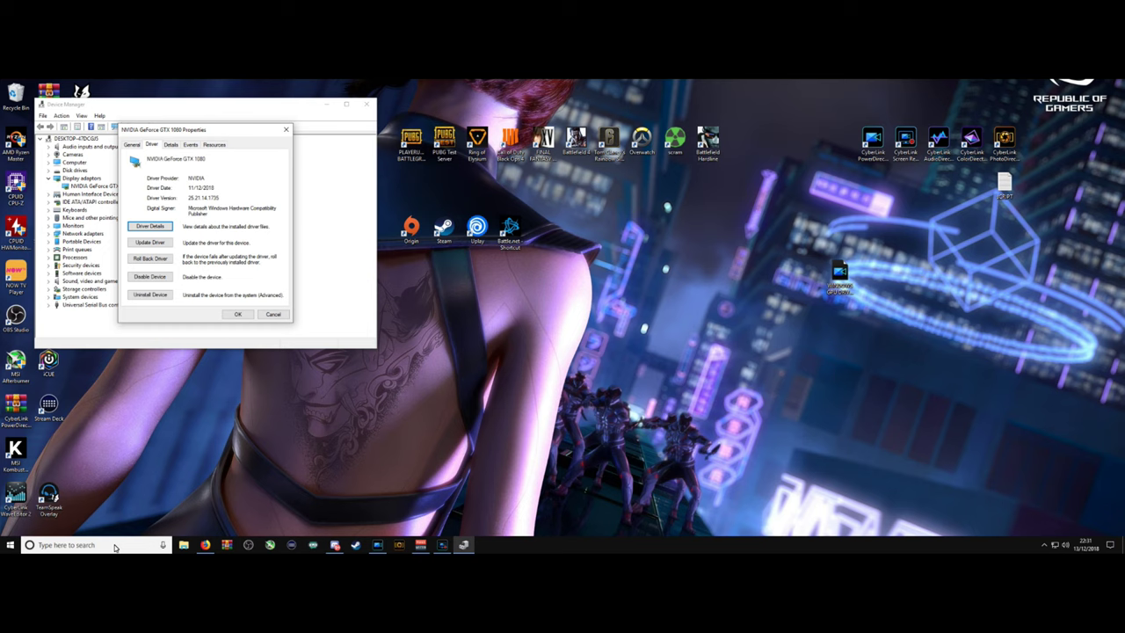
{"action": "key", "text": "ctrl+shift+Tab"}
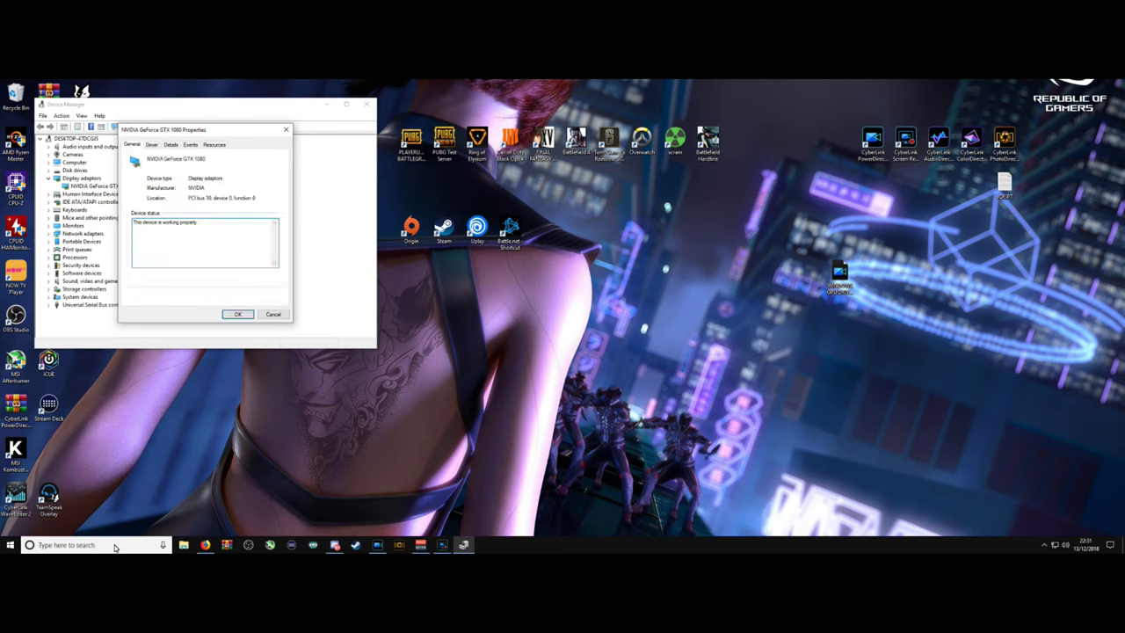
Highlight the device status message in the graphics card's general properties.
{"action": "key", "text": "ctrl+shift+Left"}
{"action": "key", "text": "ctrl+shift+Left"}
{"action": "key", "text": "ctrl+shift+Left"}
{"action": "key", "text": "ctrl+shift+Left"}
{"action": "key", "text": "ctrl+shift+Left"}
Open the NVIDIA Control Panel from the desktop and place its window beside the graphics card's properties.
{"action": "right_click", "coordinate": [452, 258]}
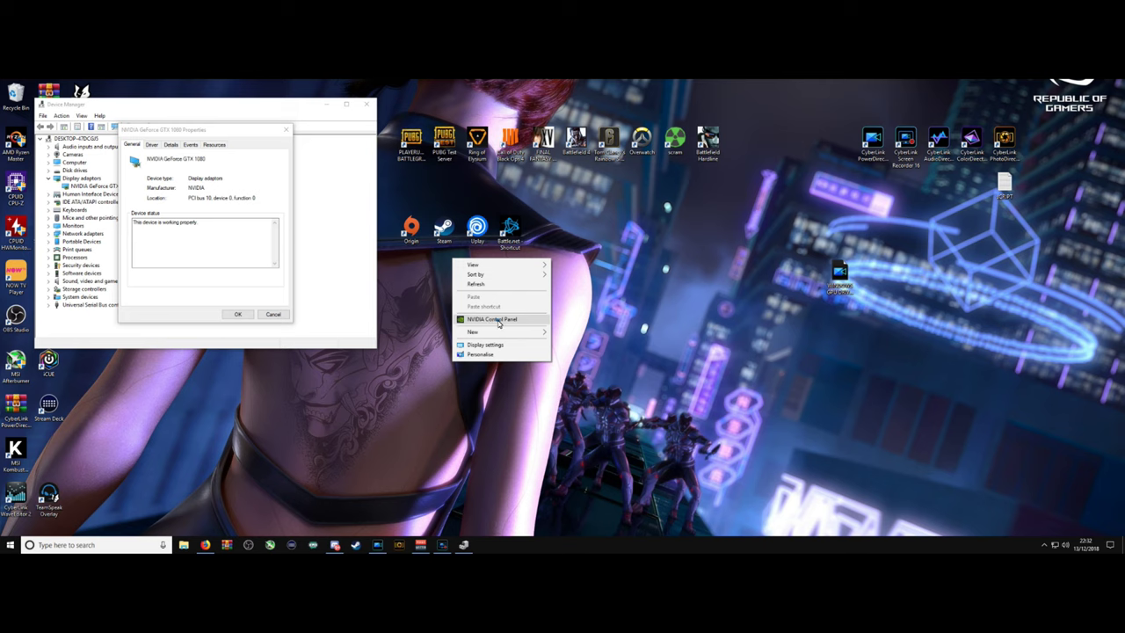
{"action": "left_click", "coordinate": [496, 320]}
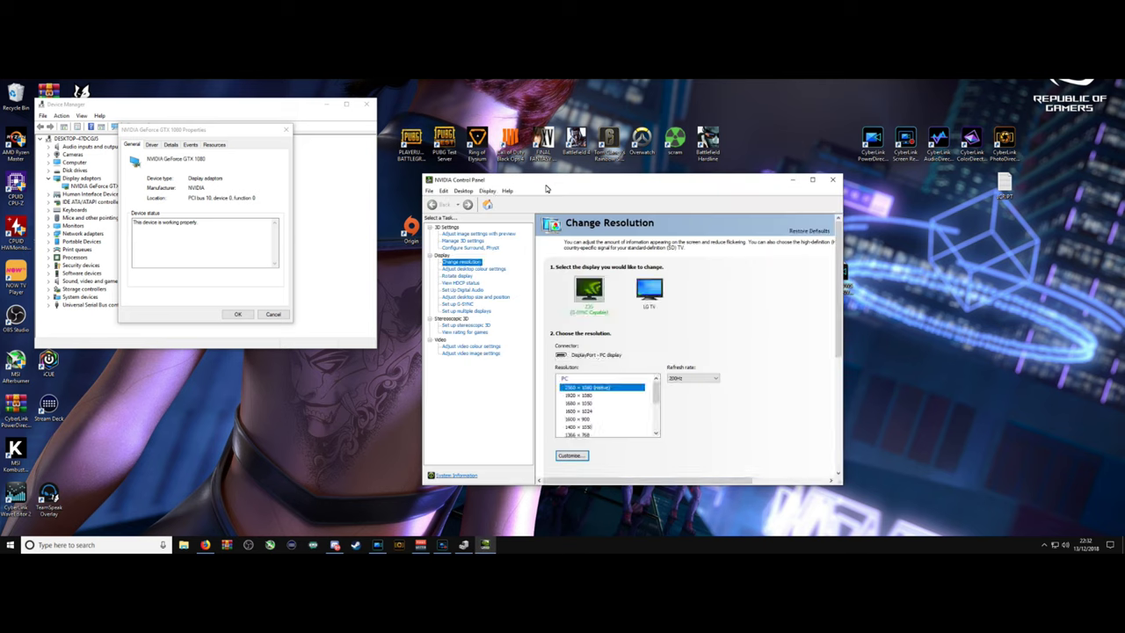
{"action": "left_click_drag", "start_coordinate": [549, 184], "coordinate": [559, 158]}
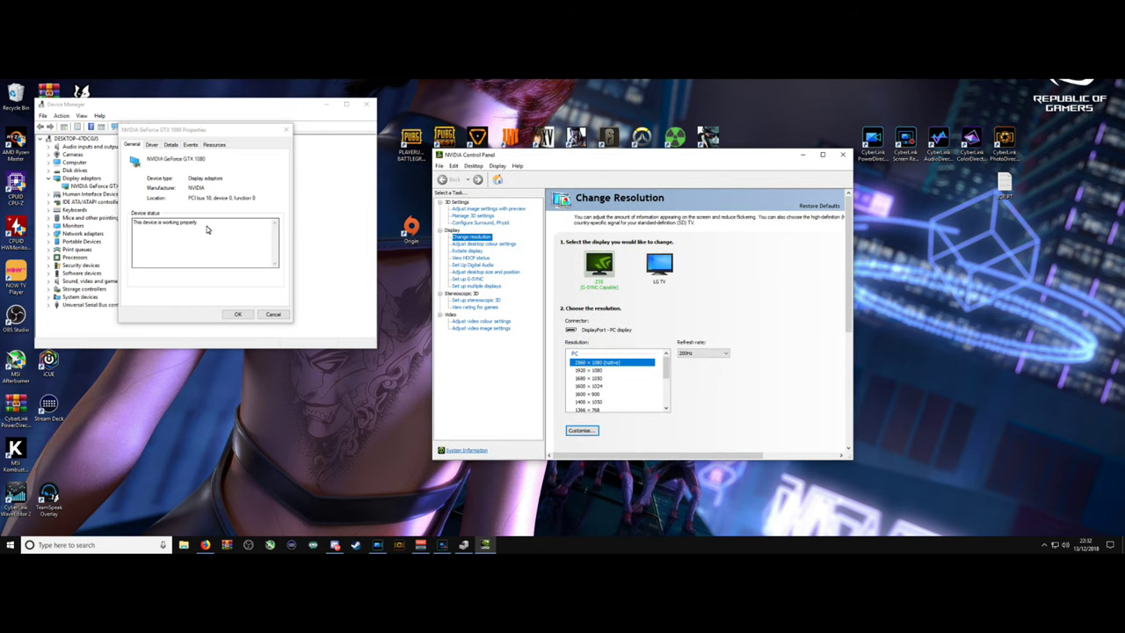
Close the graphics card's properties and the NVIDIA Control Panel.
{"action": "left_click", "coordinate": [211, 228]}
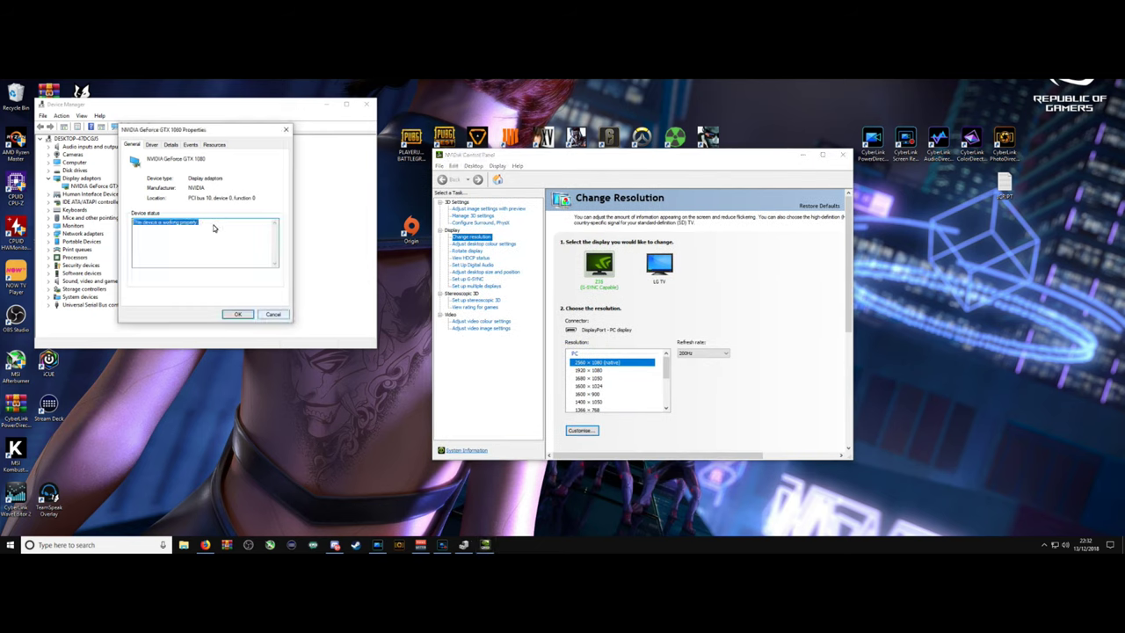
{"action": "key", "text": "Escape"}
{"action": "left_click", "coordinate": [843, 156]}
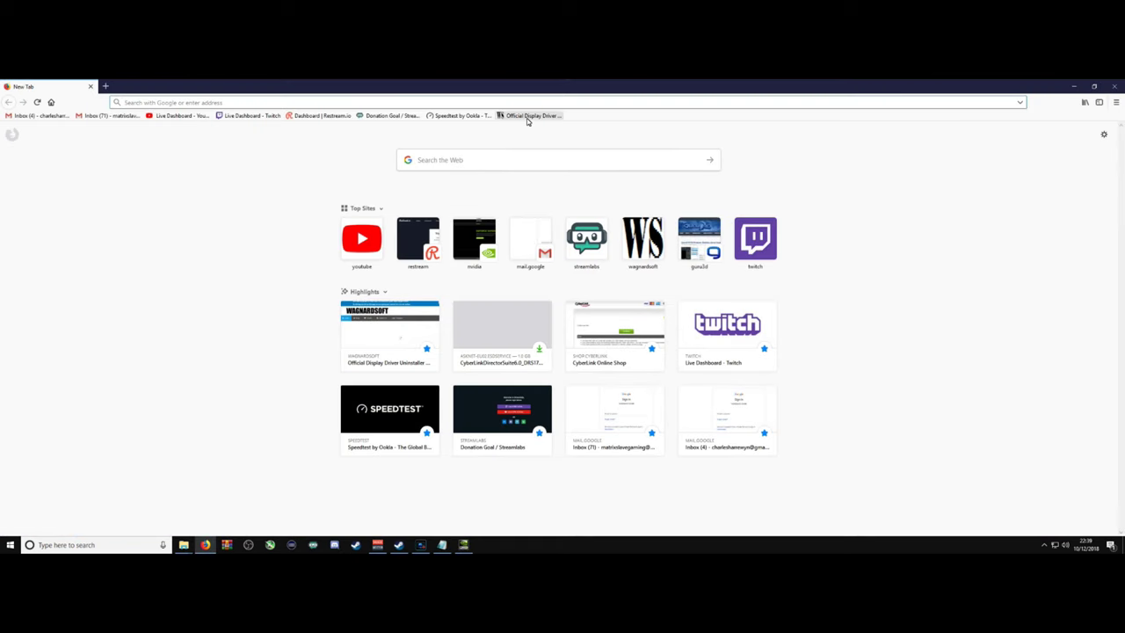
In Firefox, open the bookmarked Wagnardsoft site and save DDU v18.0.0.4.exe from the official download link on its release page.
{"action": "left_click", "coordinate": [530, 115]}
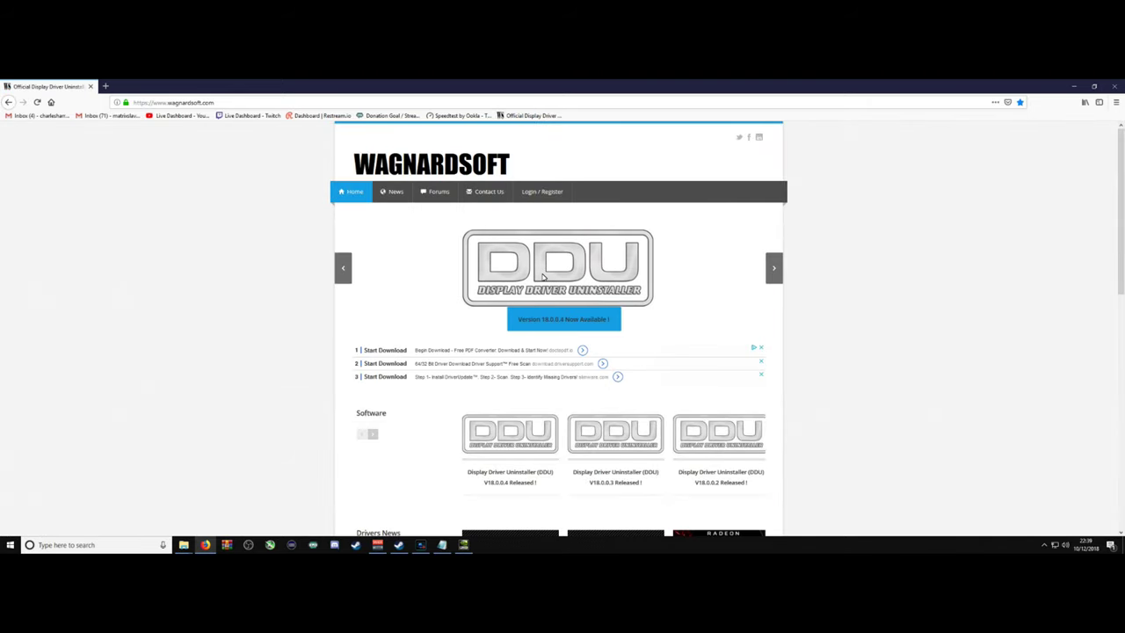
{"action": "left_click", "coordinate": [530, 327]}
{"action": "scroll", "coordinate": [530, 330], "scroll_direction": "down", "scroll_amount": 5}
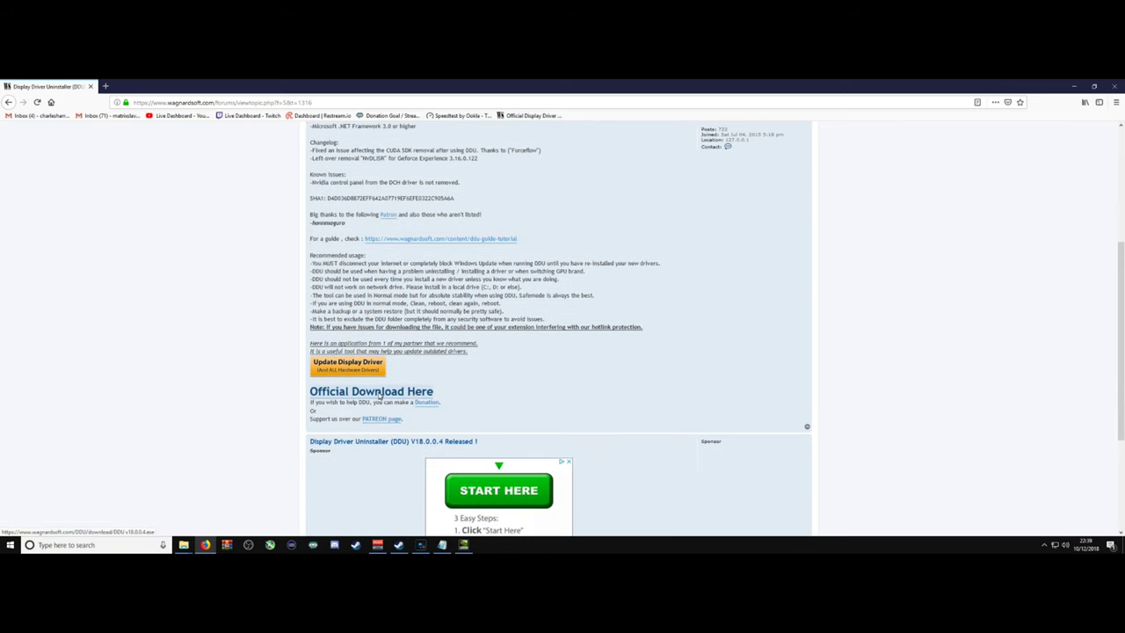
{"action": "left_click", "coordinate": [438, 395]}
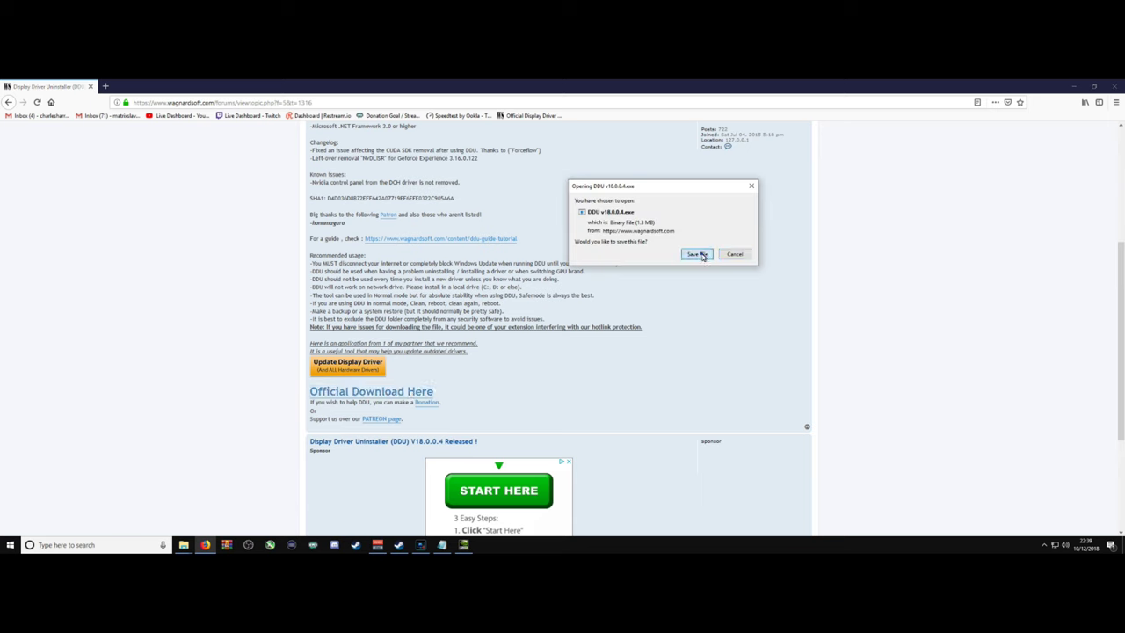
{"action": "left_click", "coordinate": [697, 254]}
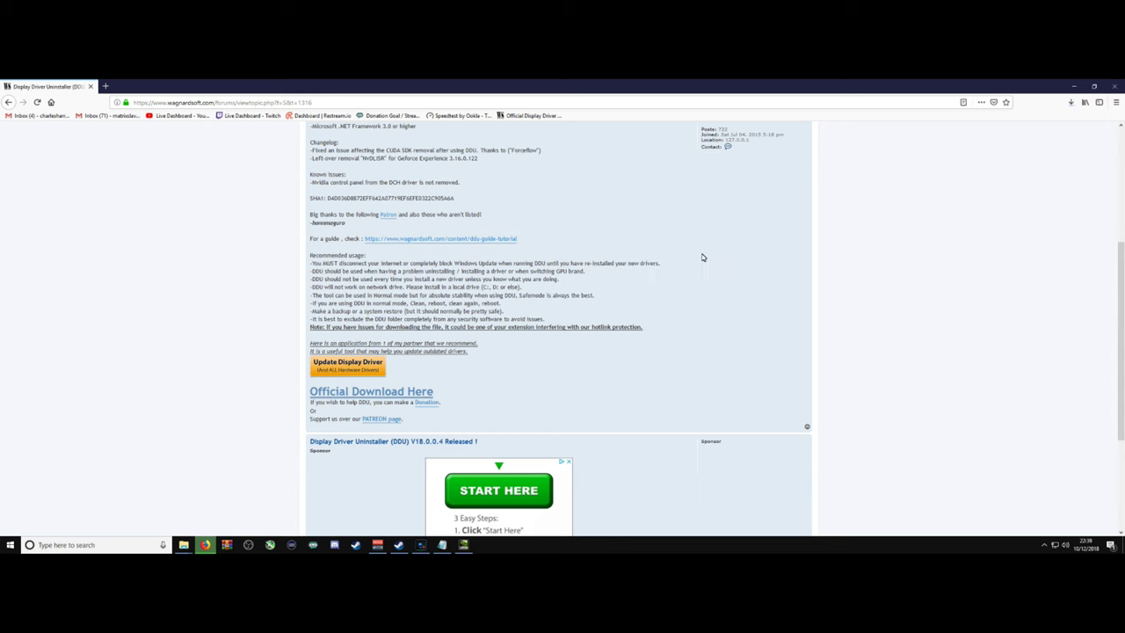
{"action": "left_click", "coordinate": [1070, 102]}
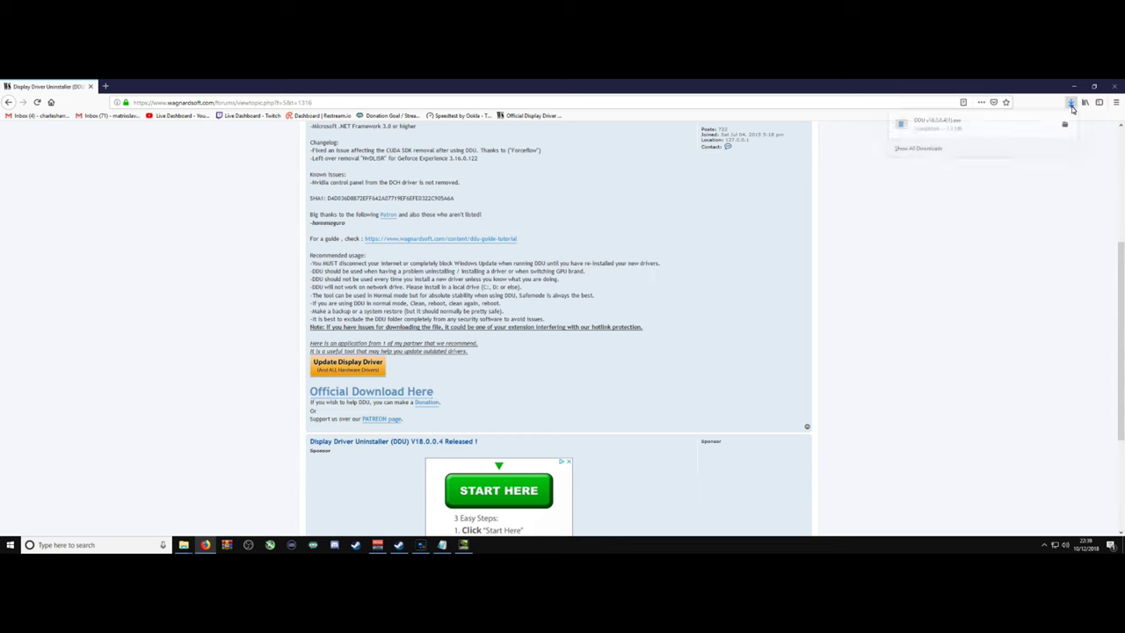
{"action": "left_click", "coordinate": [948, 130]}
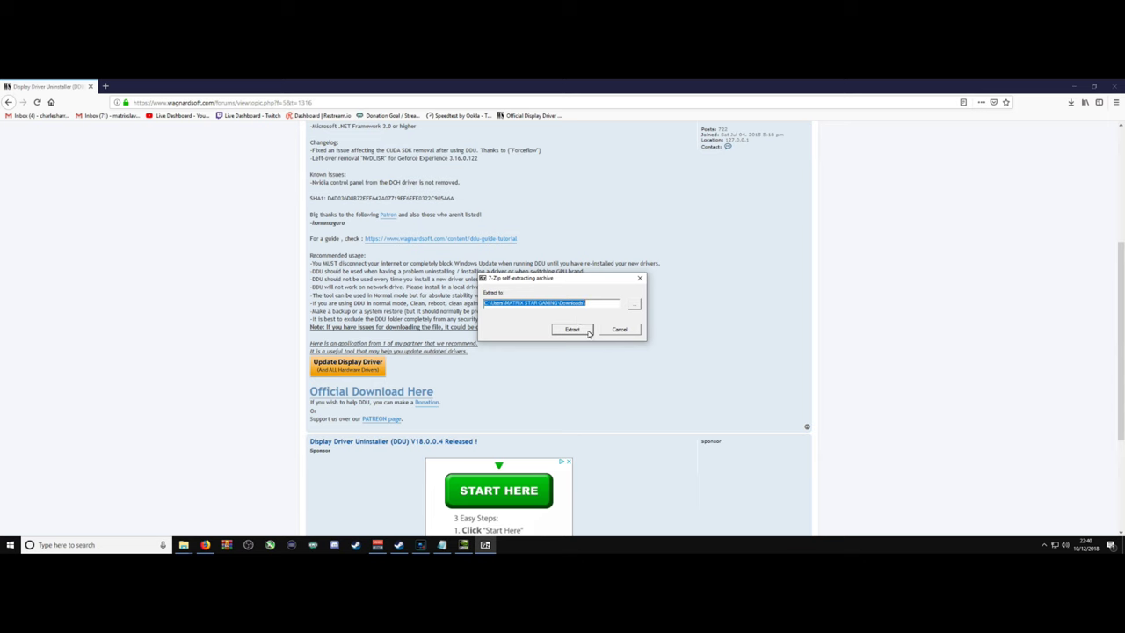
{"action": "left_click_drag", "start_coordinate": [551, 282], "coordinate": [529, 295]}
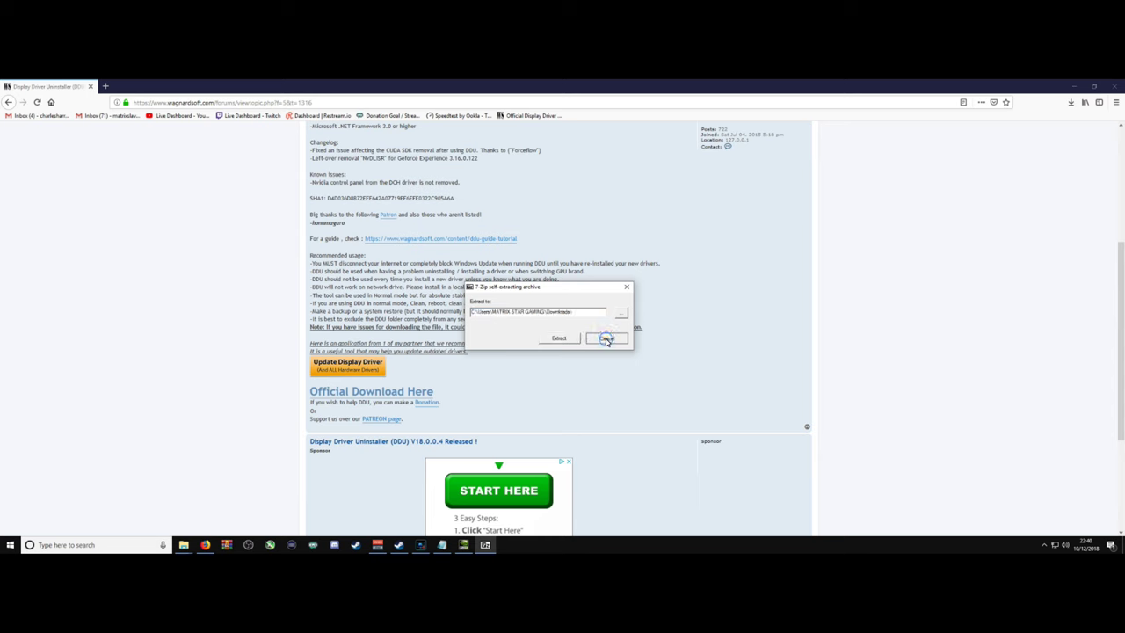
{"action": "left_click", "coordinate": [606, 339]}
Switch to the DDU folder in File Explorer, run Display Driver Uninstaller from DDU v18.0.0.4, and move its Safe Mode message aside.
{"action": "mouse_move", "coordinate": [185, 543]}
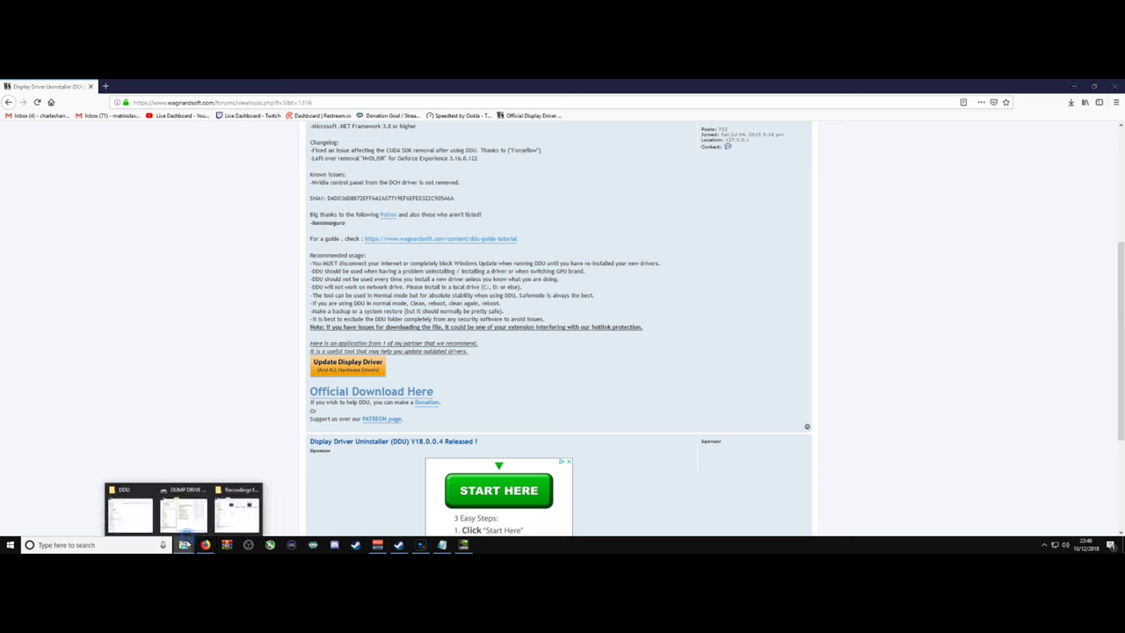
{"action": "left_click", "coordinate": [130, 513]}
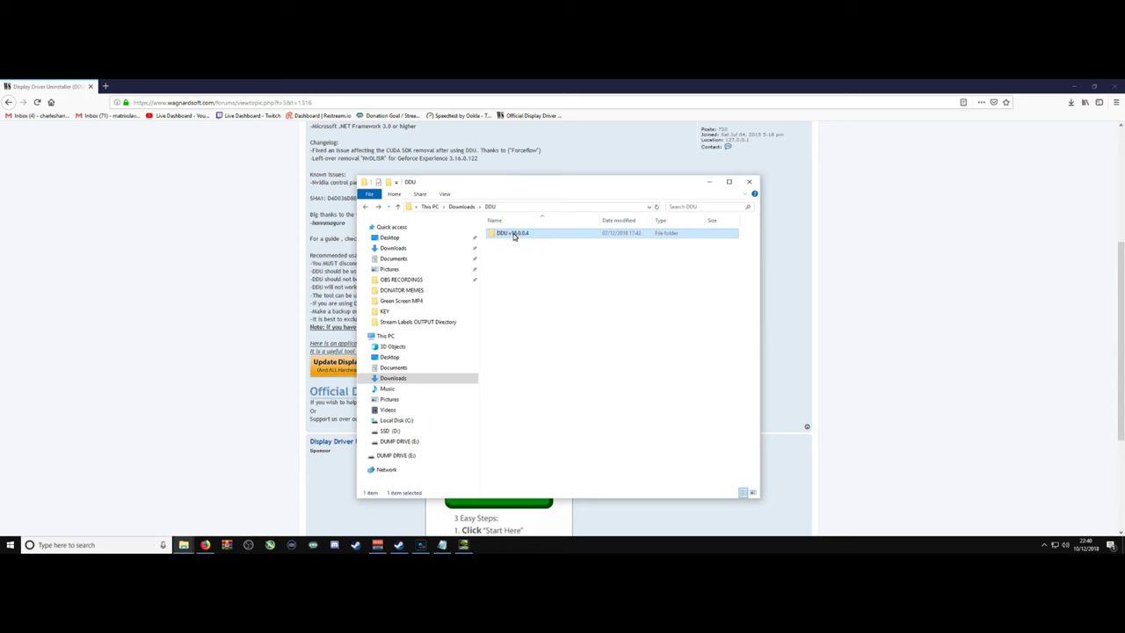
{"action": "double_click", "coordinate": [514, 234]}
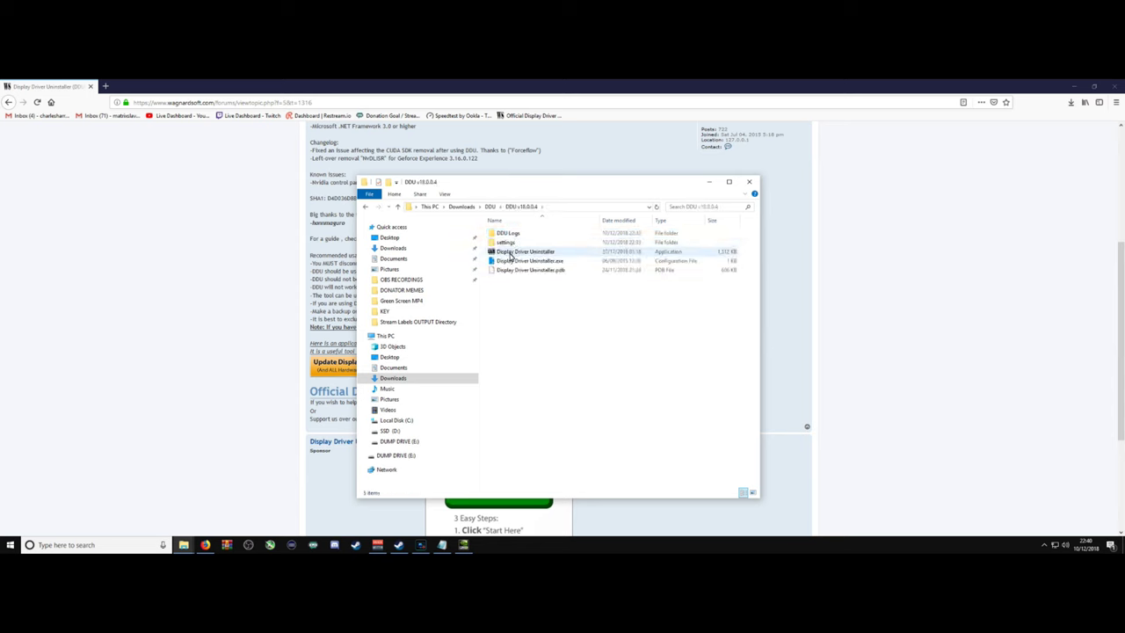
{"action": "double_click", "coordinate": [509, 253]}
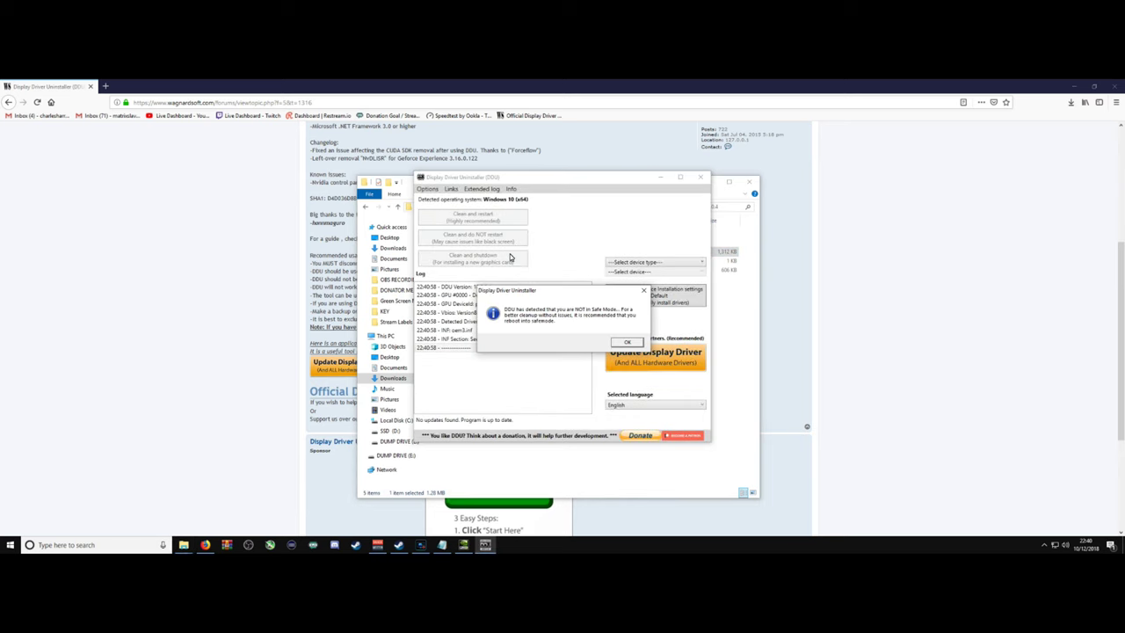
{"action": "left_click_drag", "start_coordinate": [583, 293], "coordinate": [619, 274]}
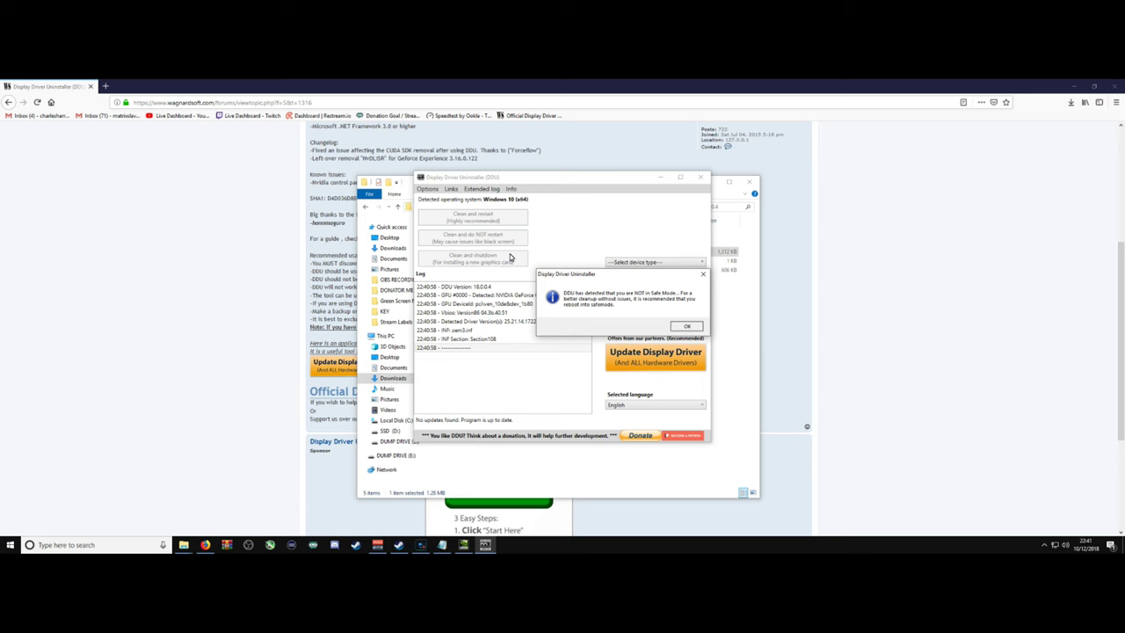
Dismiss the Safe Mode message and set the device type to GPU and the device to NVIDIA in Display Driver Uninstaller.
{"action": "key", "text": "Return"}
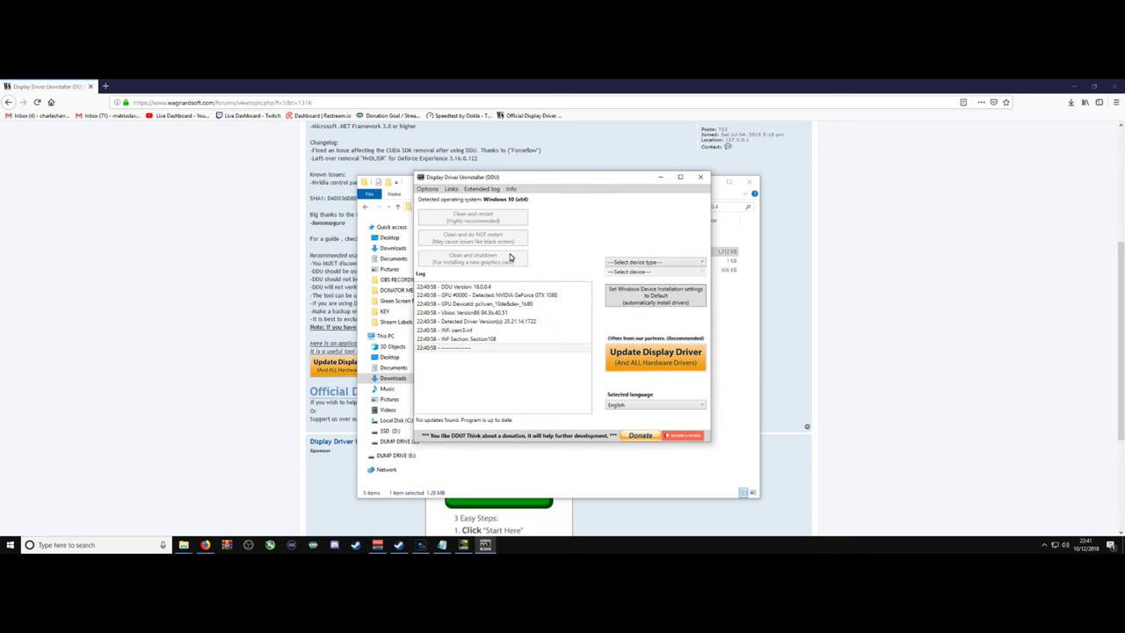
{"action": "key", "text": "alt+Down"}
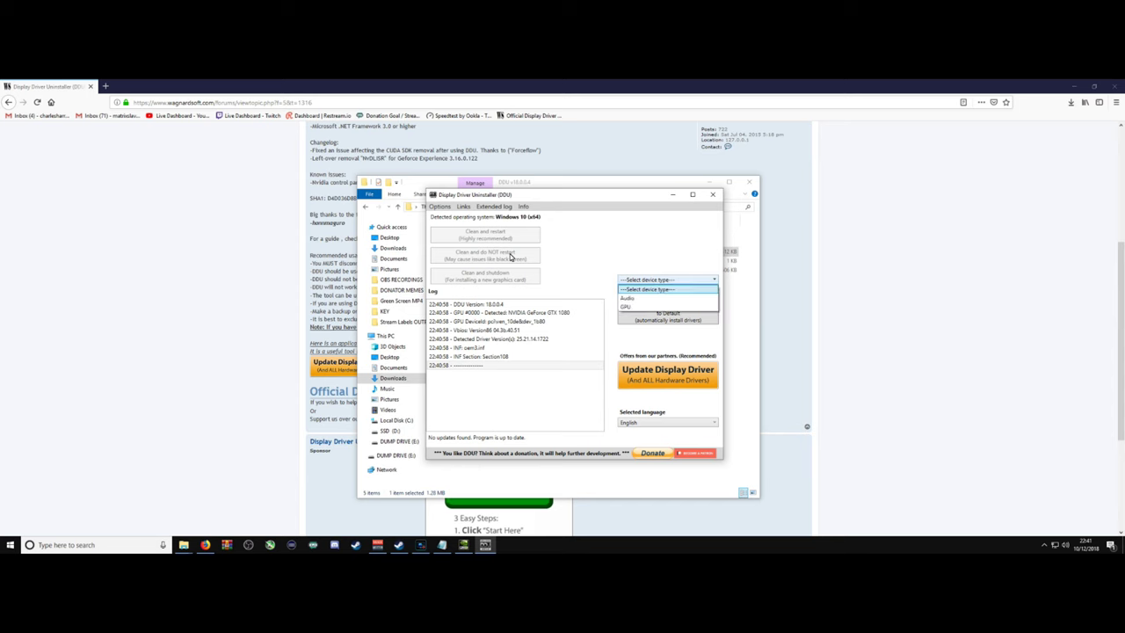
{"action": "key", "text": "Down"}
{"action": "key", "text": "Down"}
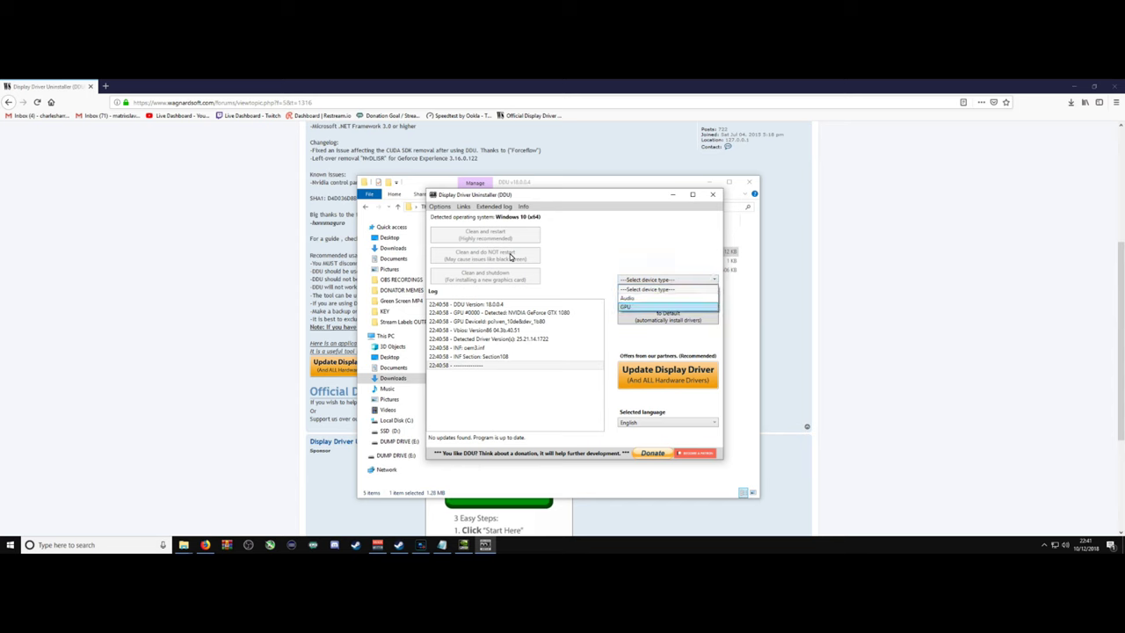
{"action": "key", "text": "Return"}
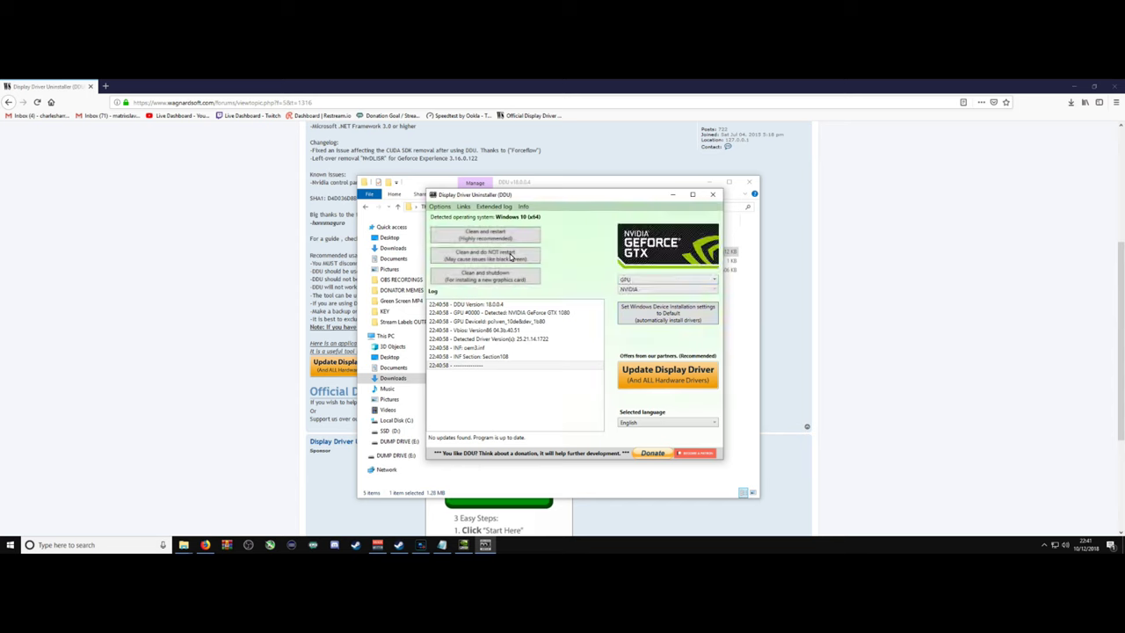
{"action": "key", "text": "alt+Down"}
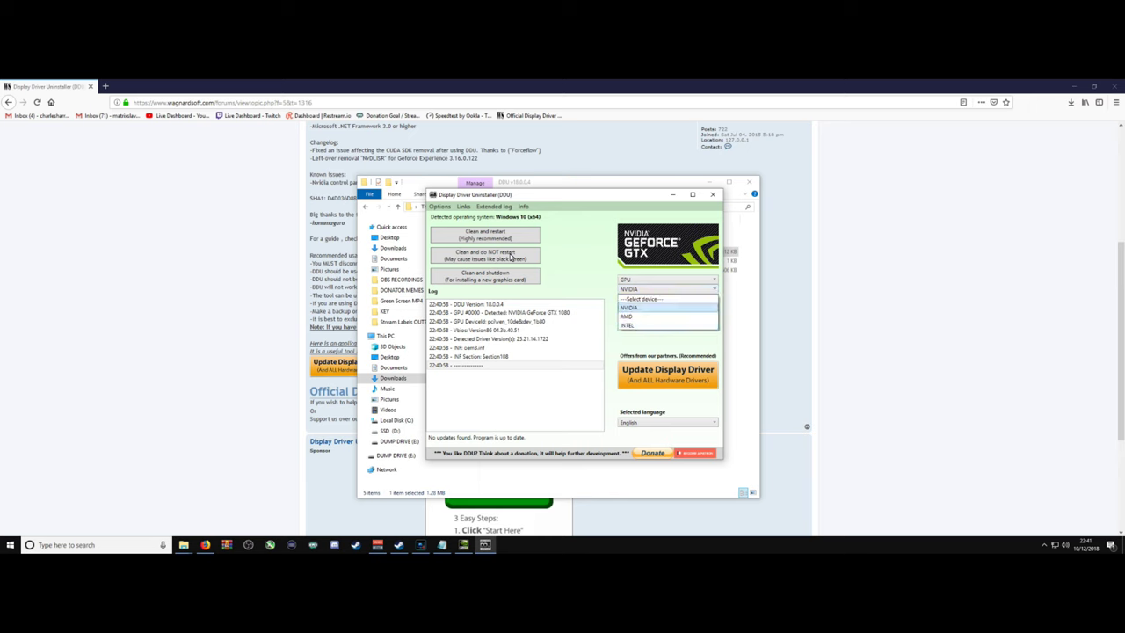
{"action": "key", "text": "Return"}
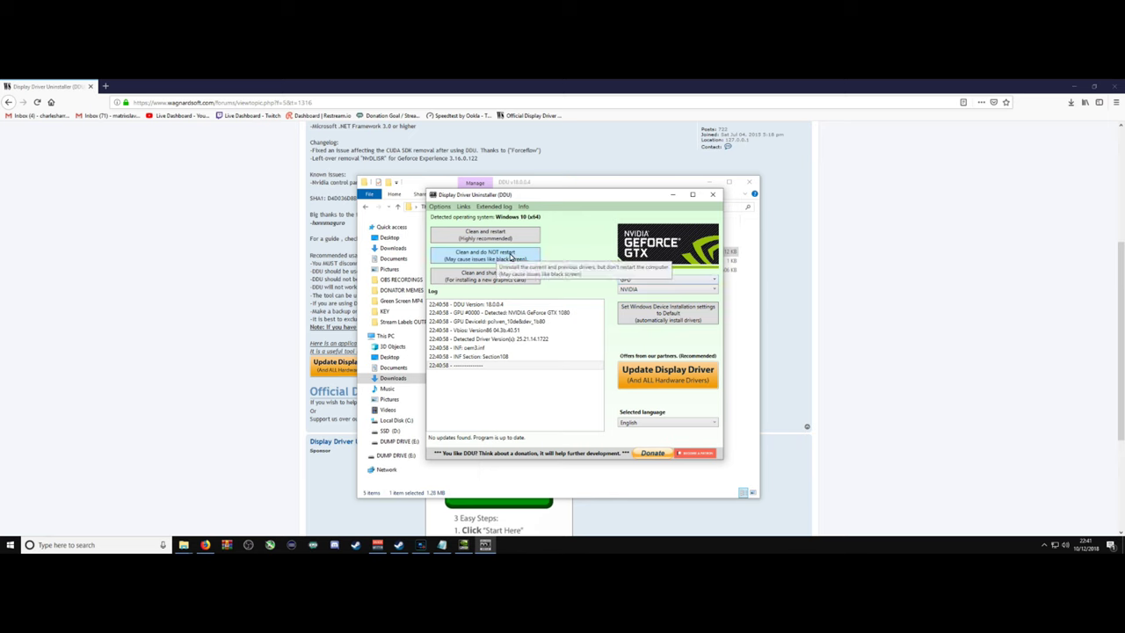
{"action": "left_click", "coordinate": [511, 256]}
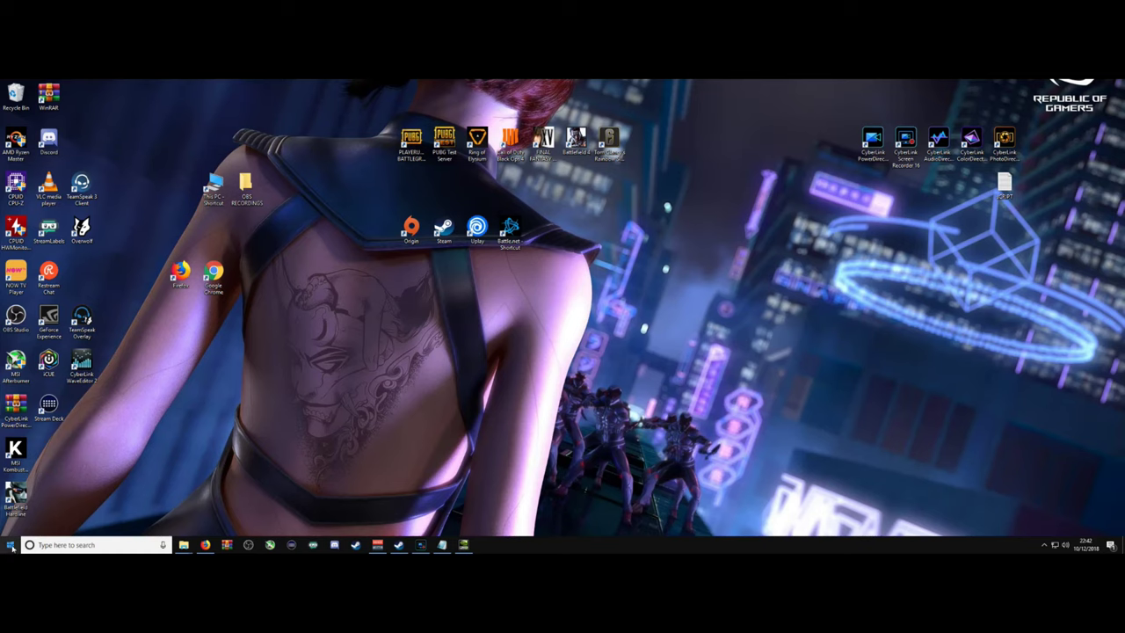
Show the Windows power options with Sleep, Shut down and Restart, and dismiss them without choosing any.
{"action": "left_click", "coordinate": [11, 544]}
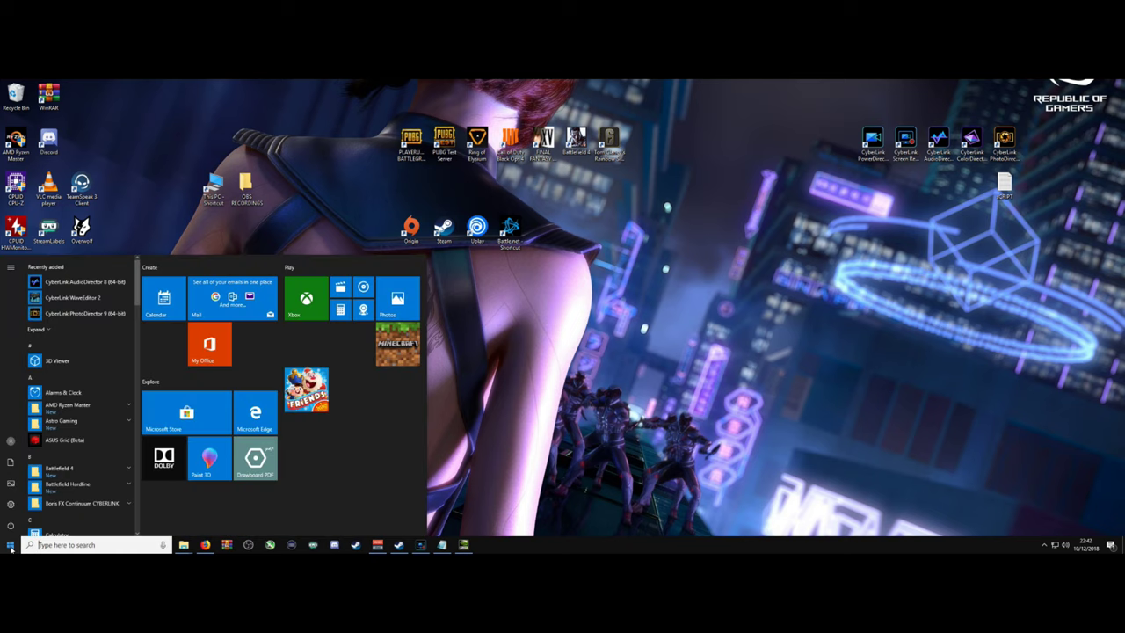
{"action": "left_click", "coordinate": [10, 524]}
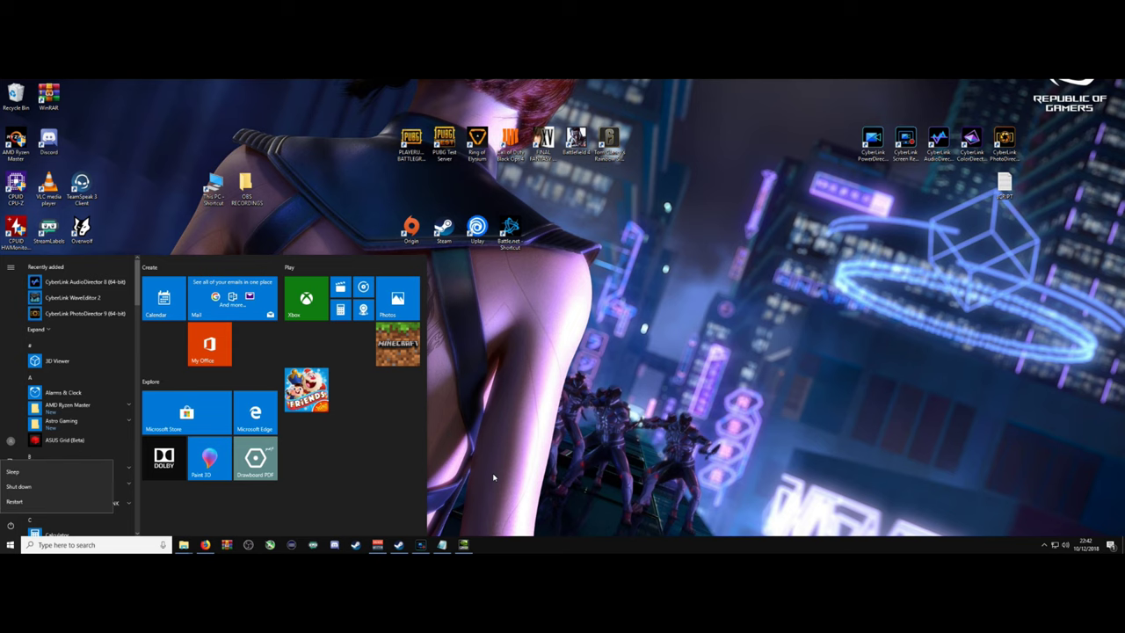
{"action": "key", "text": "Escape"}
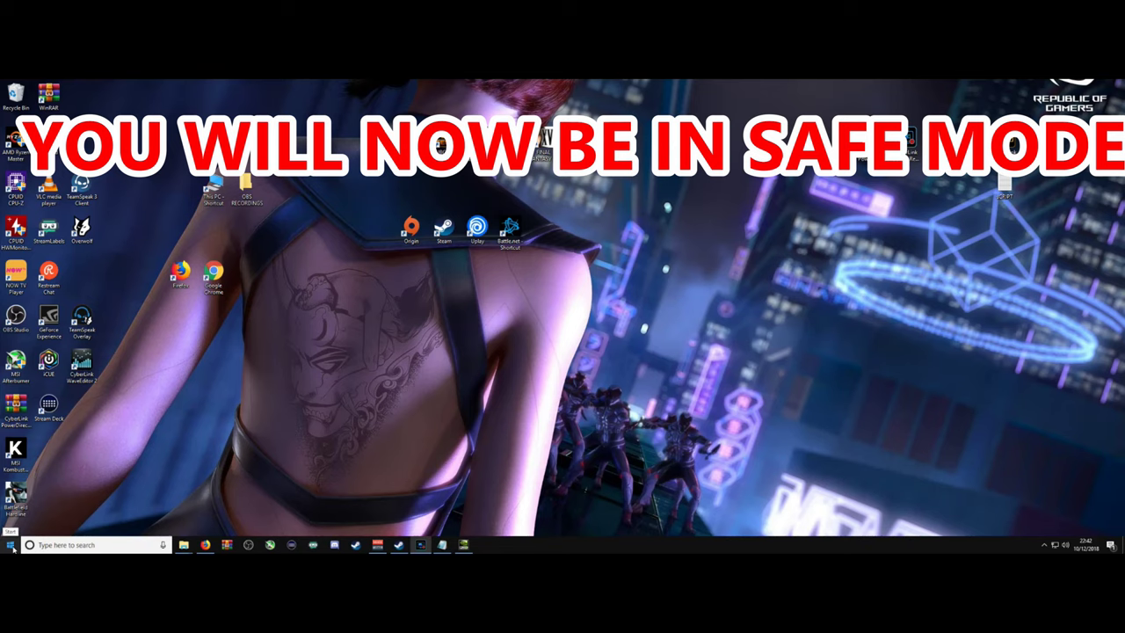
Find and open the Windows setting Add or remove programs and filter the installed apps by "nvidia".
{"action": "left_click", "coordinate": [68, 546]}
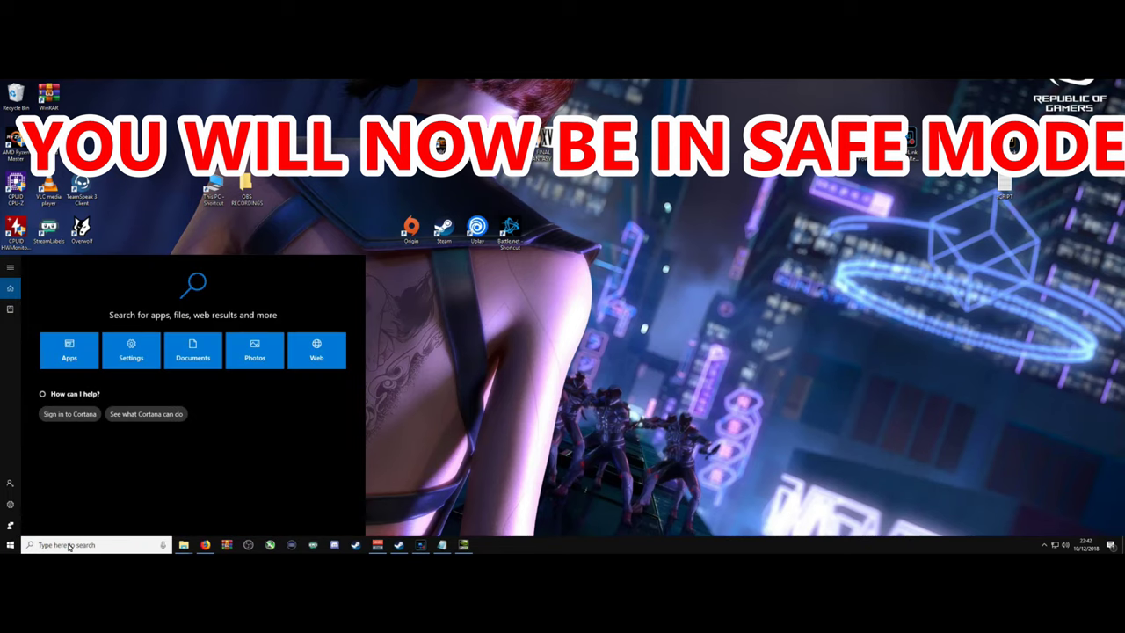
{"action": "type", "text": "add"}
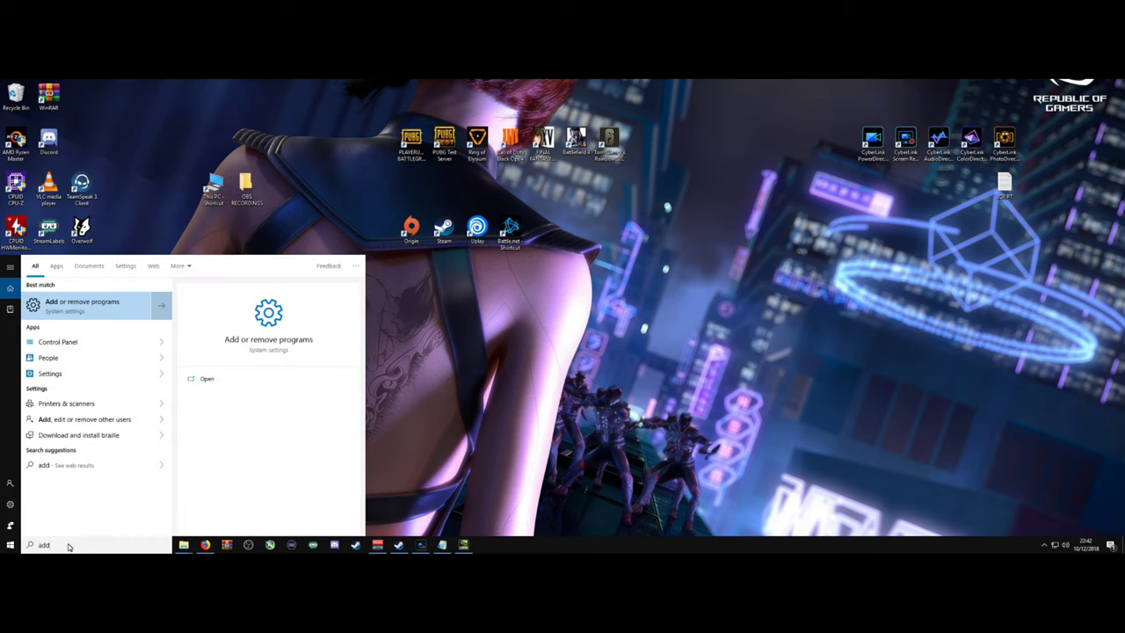
{"action": "left_click", "coordinate": [116, 304]}
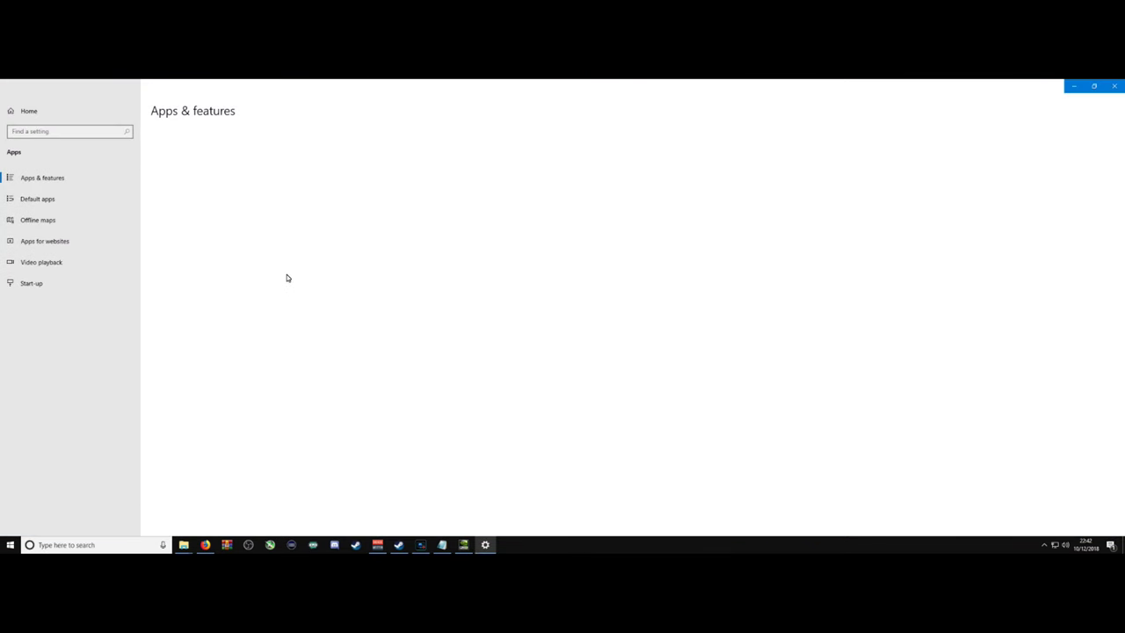
{"action": "left_click", "coordinate": [219, 283]}
{"action": "type", "text": "nvidia"}
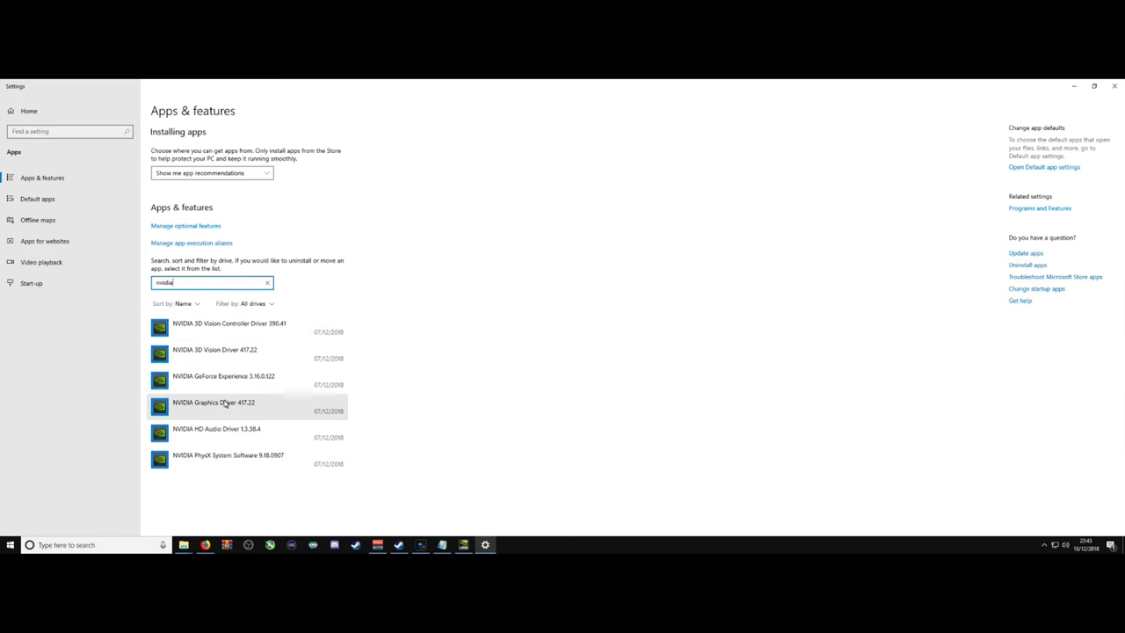
Examine the installed NVIDIA entries one by one, including the graphics, 3D Vision, GeForce Experience and PhysX items.
{"action": "left_click", "coordinate": [225, 403]}
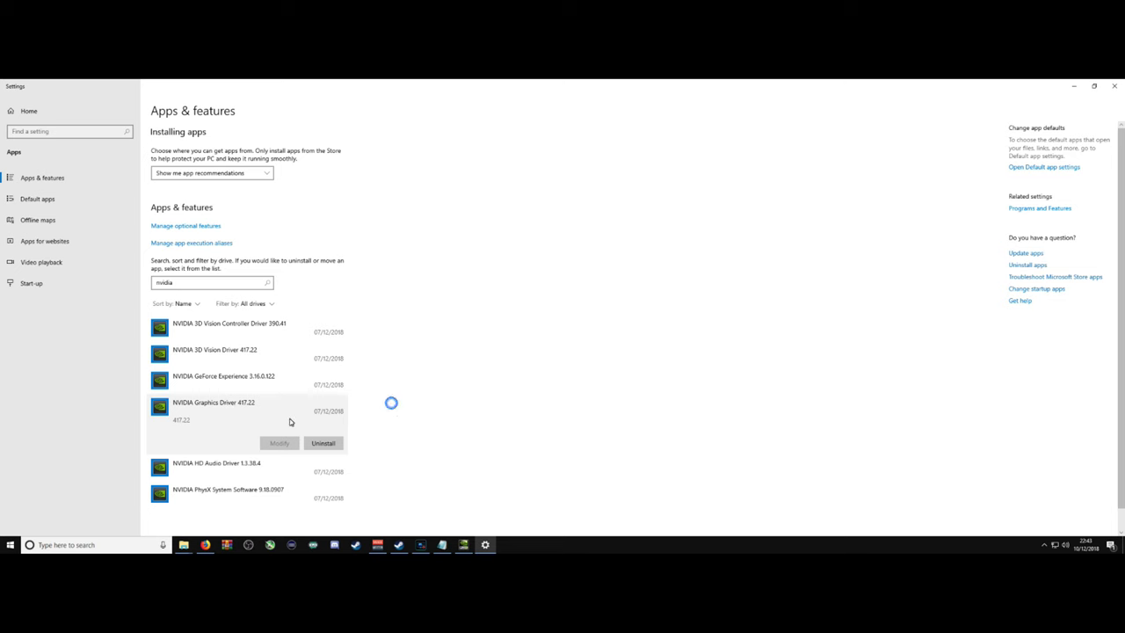
{"action": "left_click", "coordinate": [162, 383]}
{"action": "left_click", "coordinate": [163, 356]}
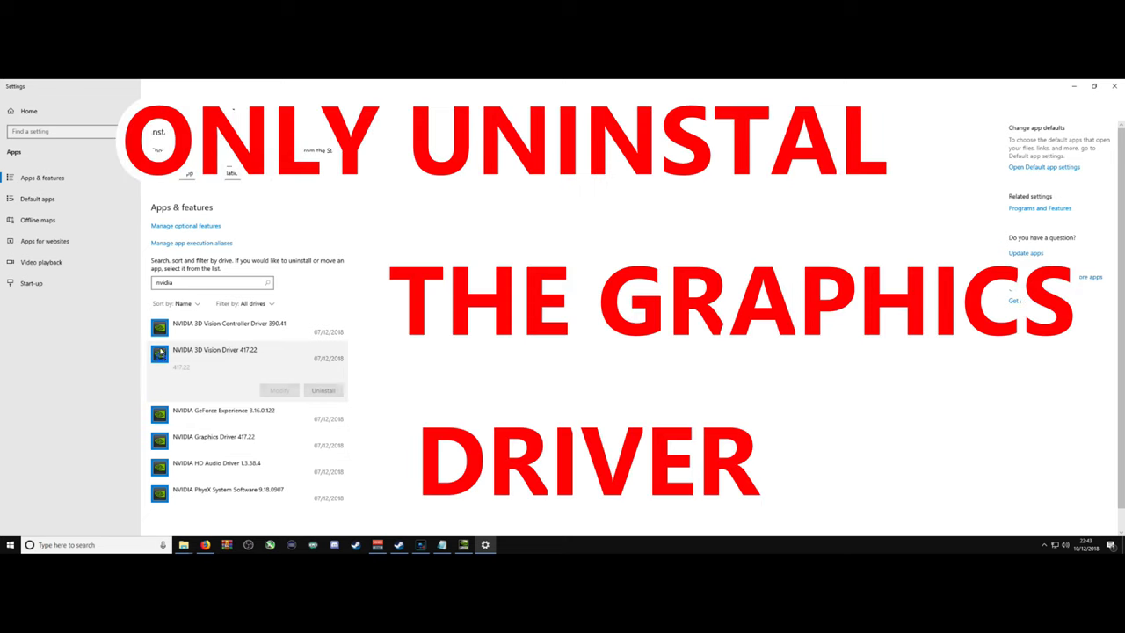
{"action": "left_click", "coordinate": [163, 330]}
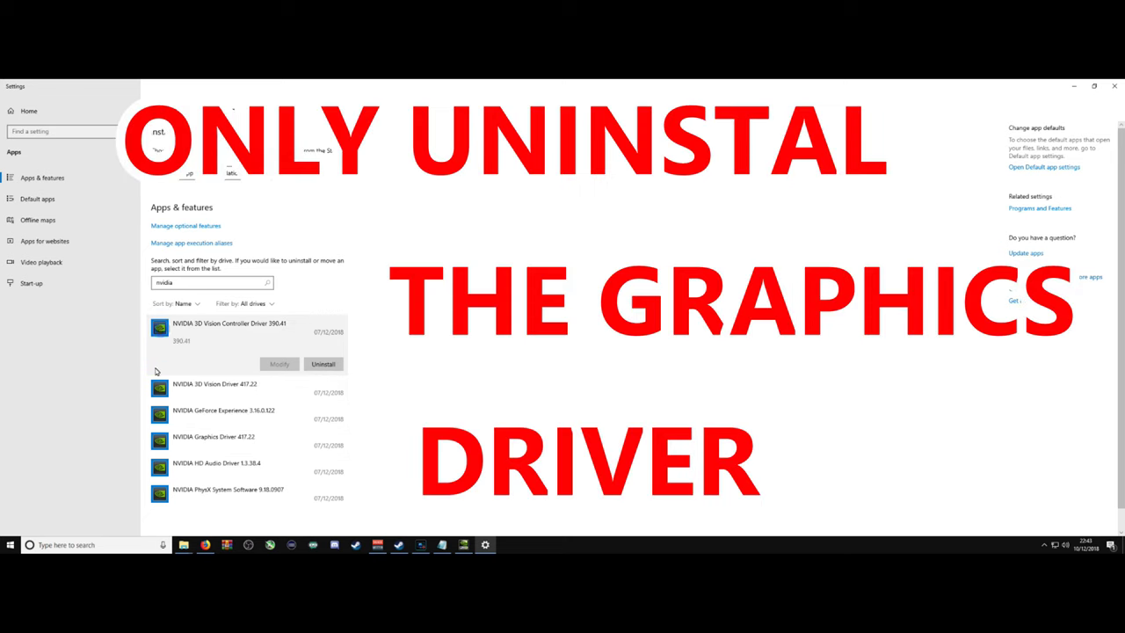
{"action": "left_click", "coordinate": [167, 470]}
{"action": "left_click", "coordinate": [163, 409]}
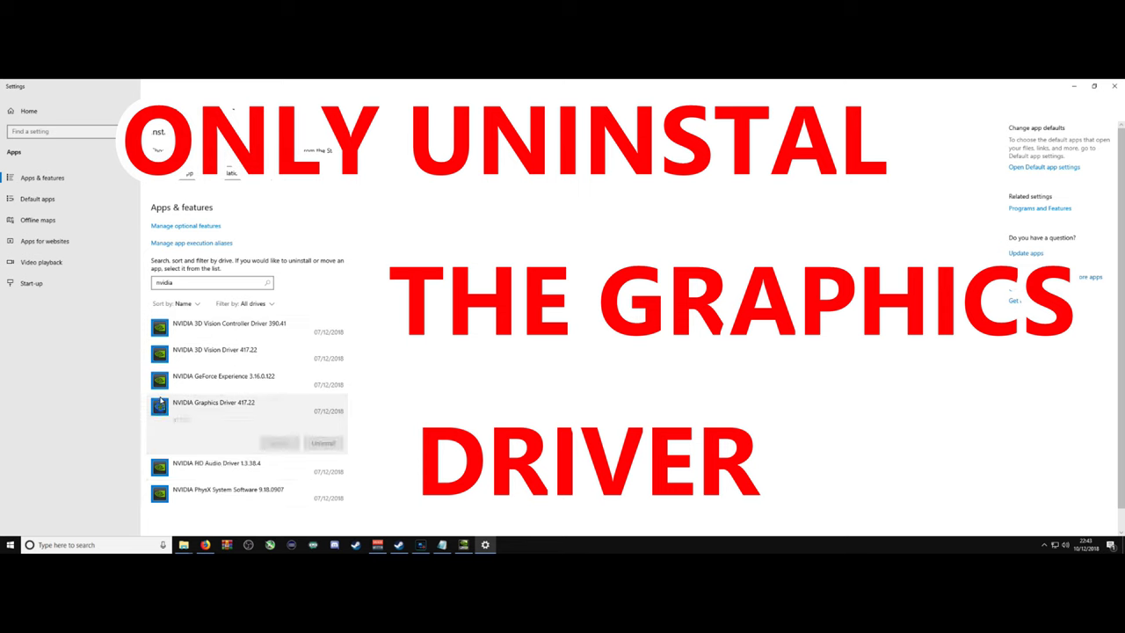
{"action": "left_click", "coordinate": [162, 384]}
{"action": "left_click", "coordinate": [162, 355]}
{"action": "left_click", "coordinate": [163, 330]}
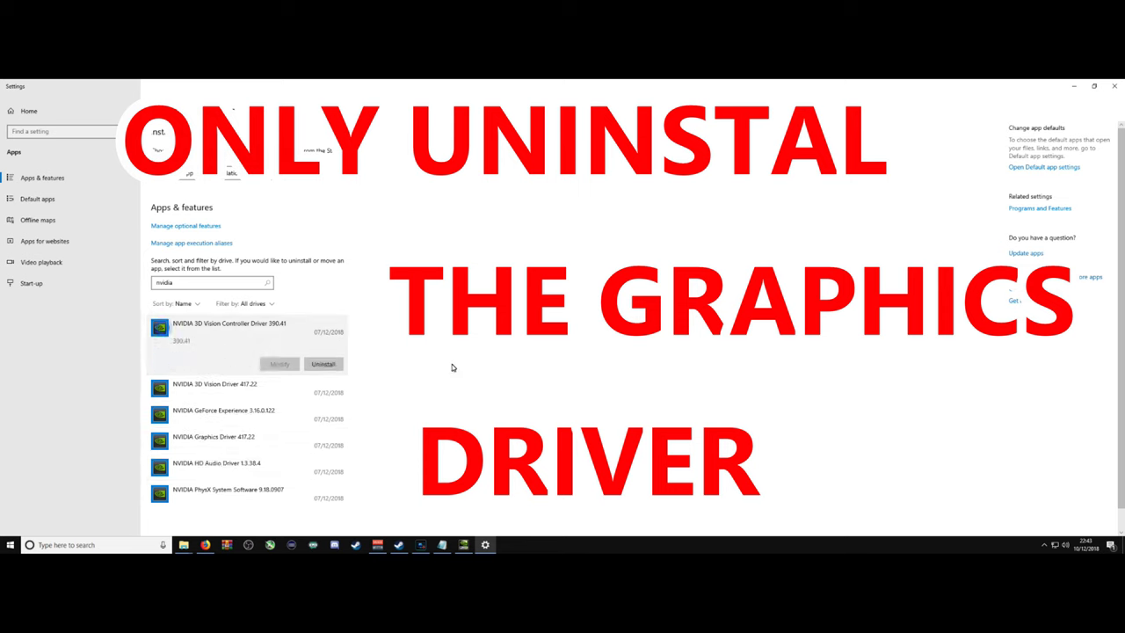
{"action": "left_click", "coordinate": [216, 494]}
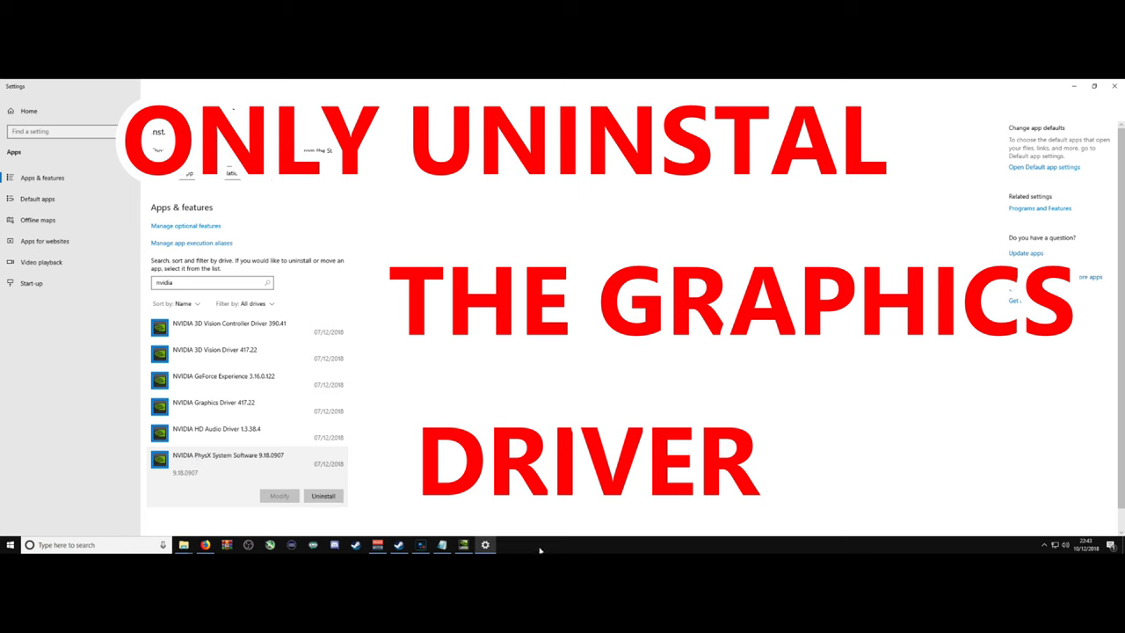
Bring up the NVIDIA Control Panel beside the app list and select the NVIDIA Graphics Driver 417.22 entry in Settings.
{"action": "left_click", "coordinate": [463, 544]}
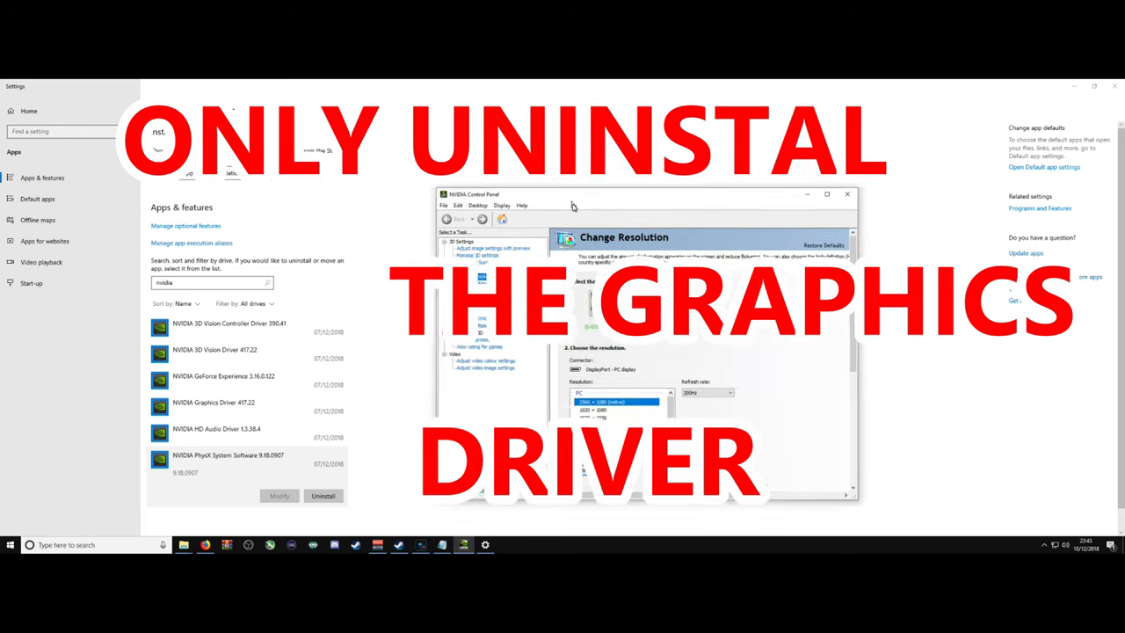
{"action": "left_click_drag", "start_coordinate": [525, 216], "coordinate": [490, 214]}
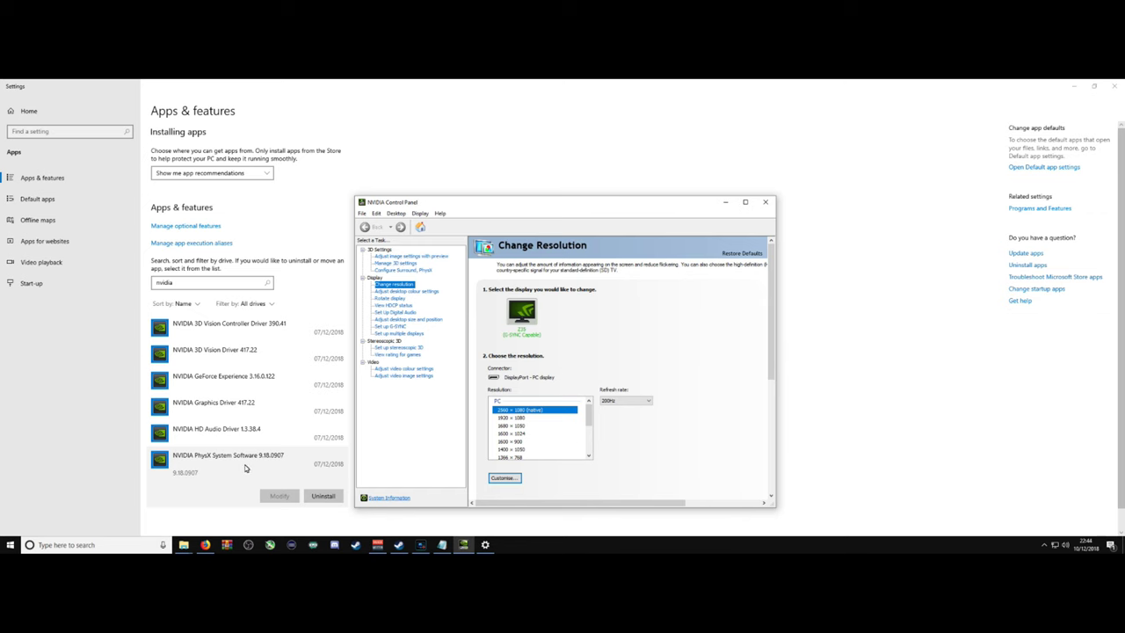
{"action": "left_click", "coordinate": [216, 407]}
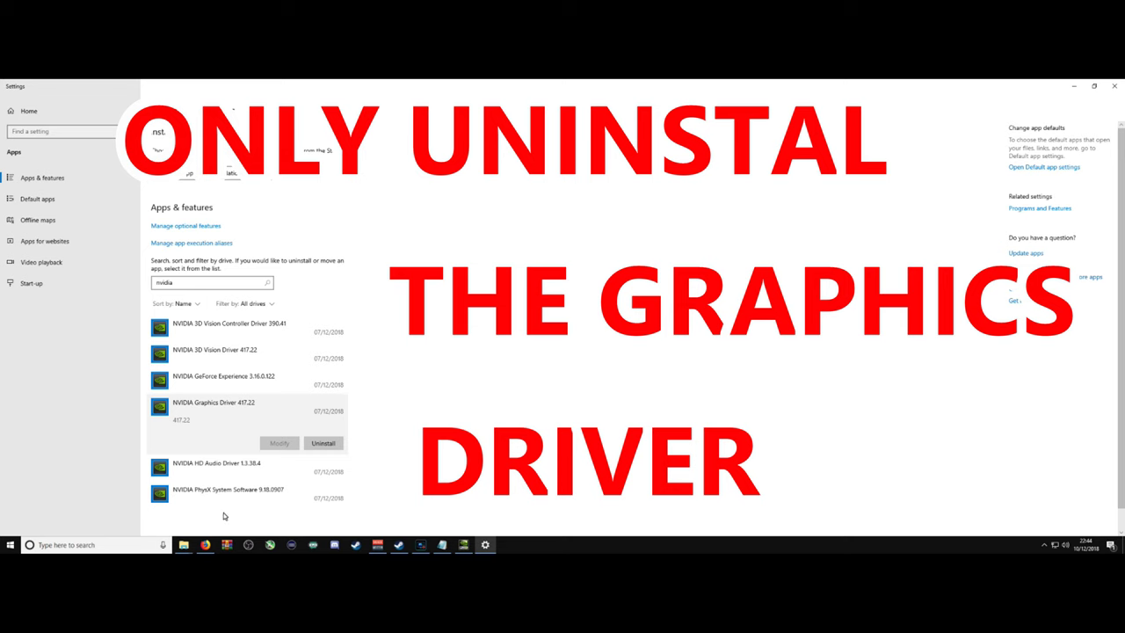
Run Display Driver Uninstaller from the DDU v18.0.0.4 folder, dismiss its Safe Mode message, and choose GPU and NVIDIA.
{"action": "mouse_move", "coordinate": [186, 548]}
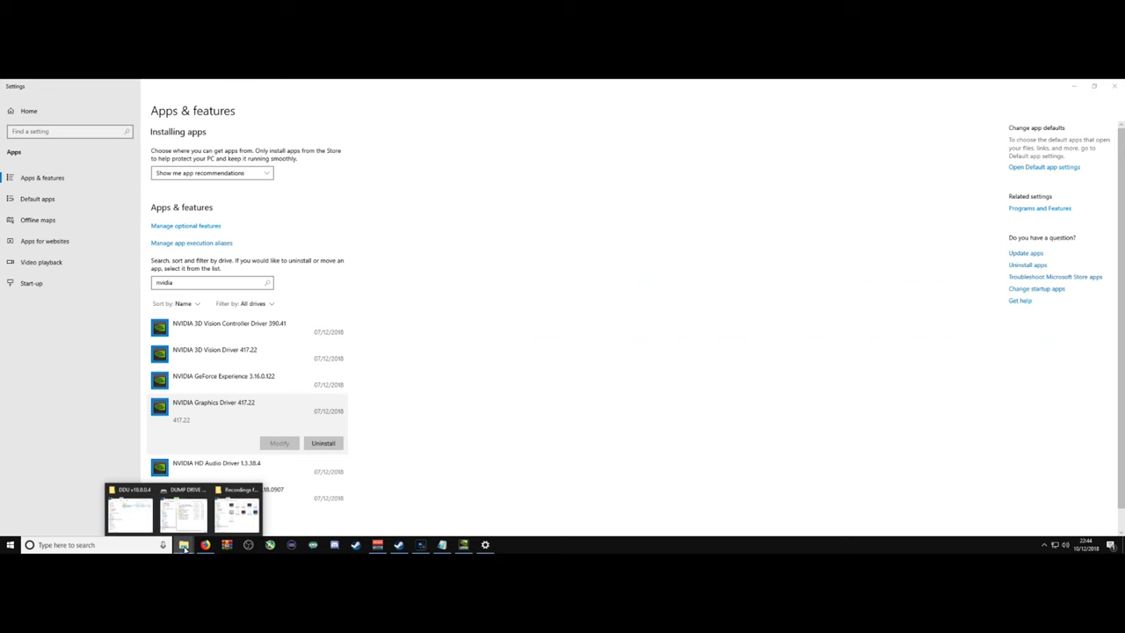
{"action": "left_click", "coordinate": [134, 515]}
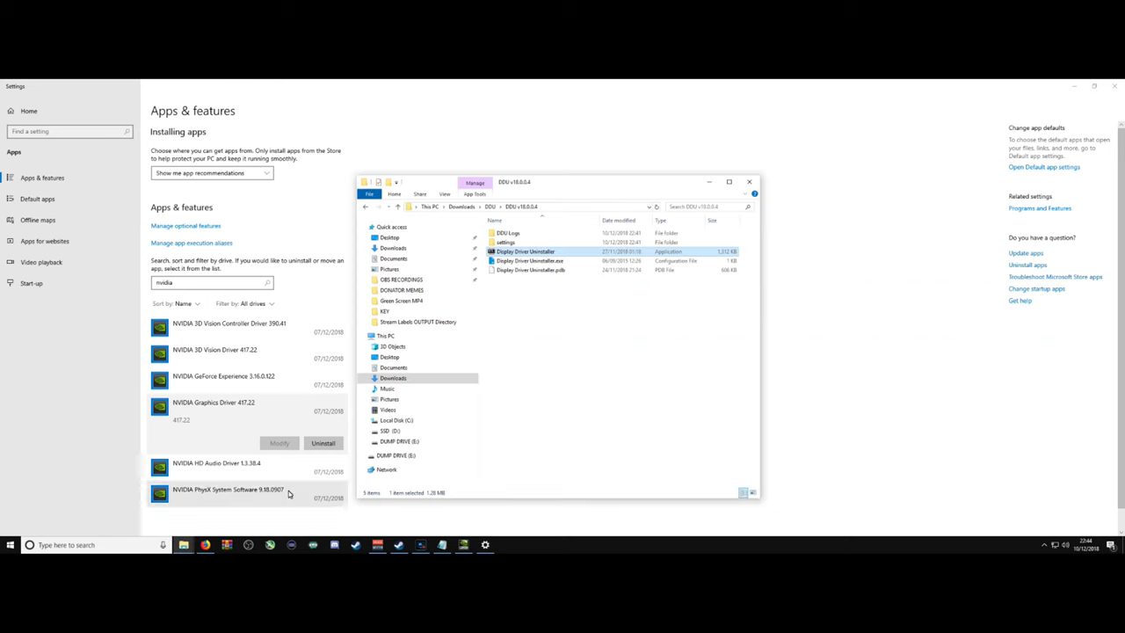
{"action": "double_click", "coordinate": [521, 253]}
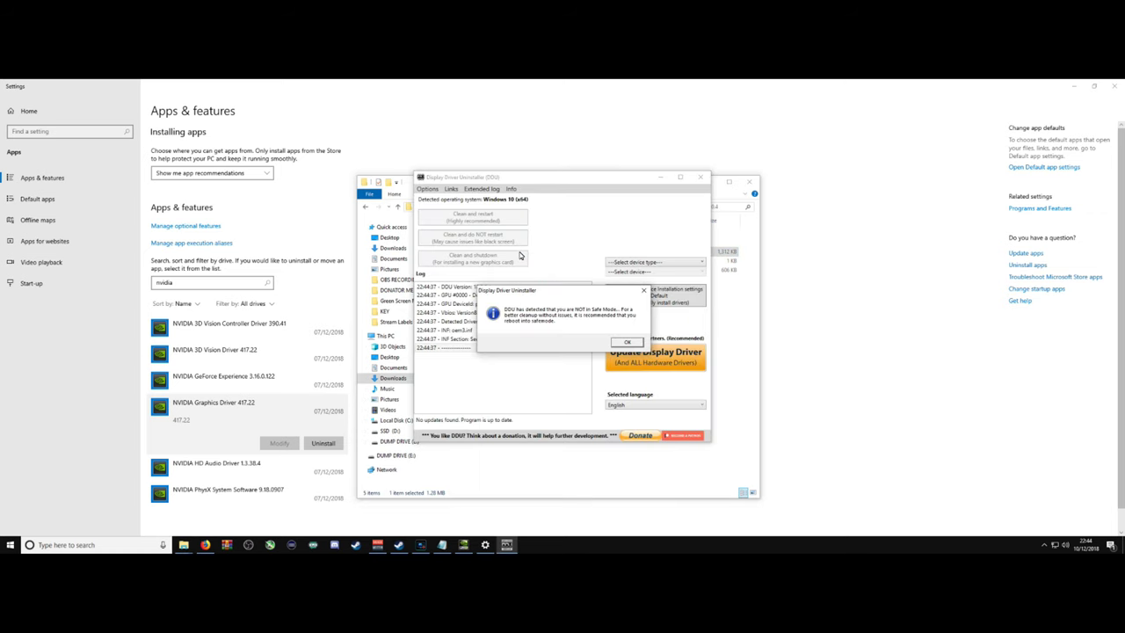
{"action": "key", "text": "Return"}
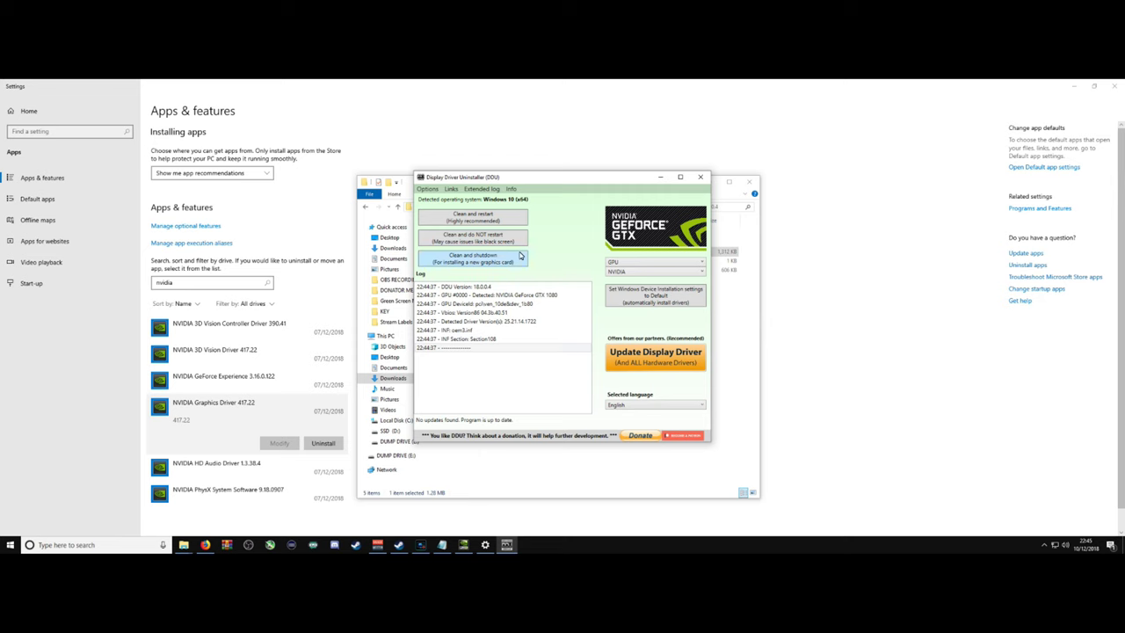
Review Display Driver Uninstaller's general, NVIDIA, AMD and advanced options, and close the program and its folder window.
{"action": "key", "text": "alt"}
{"action": "key", "text": "Return"}
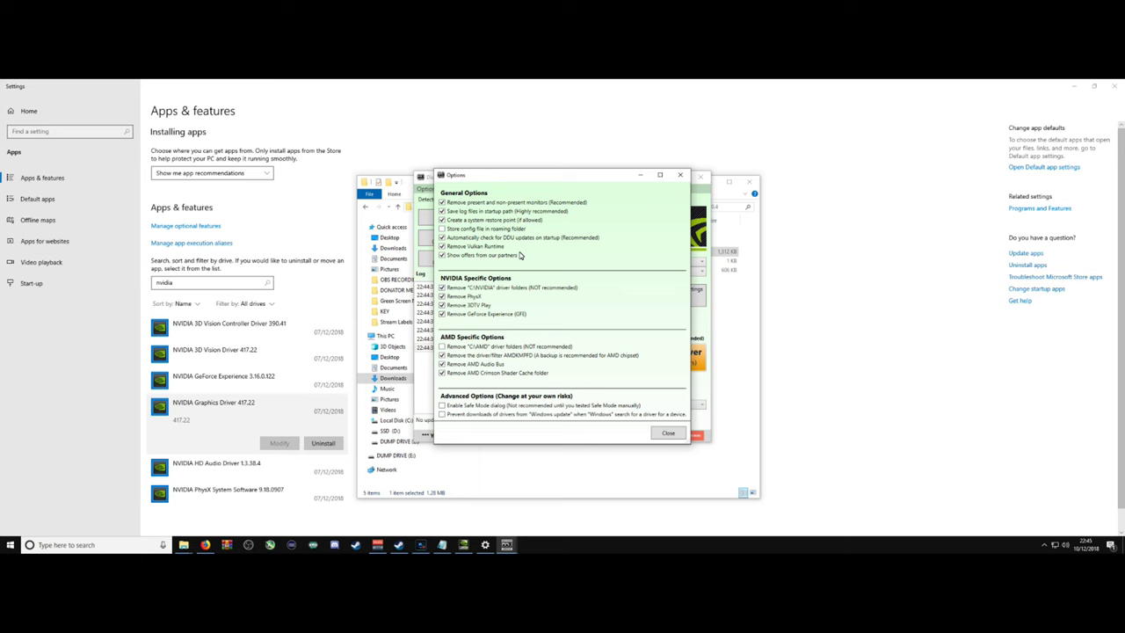
{"action": "key", "text": "Escape"}
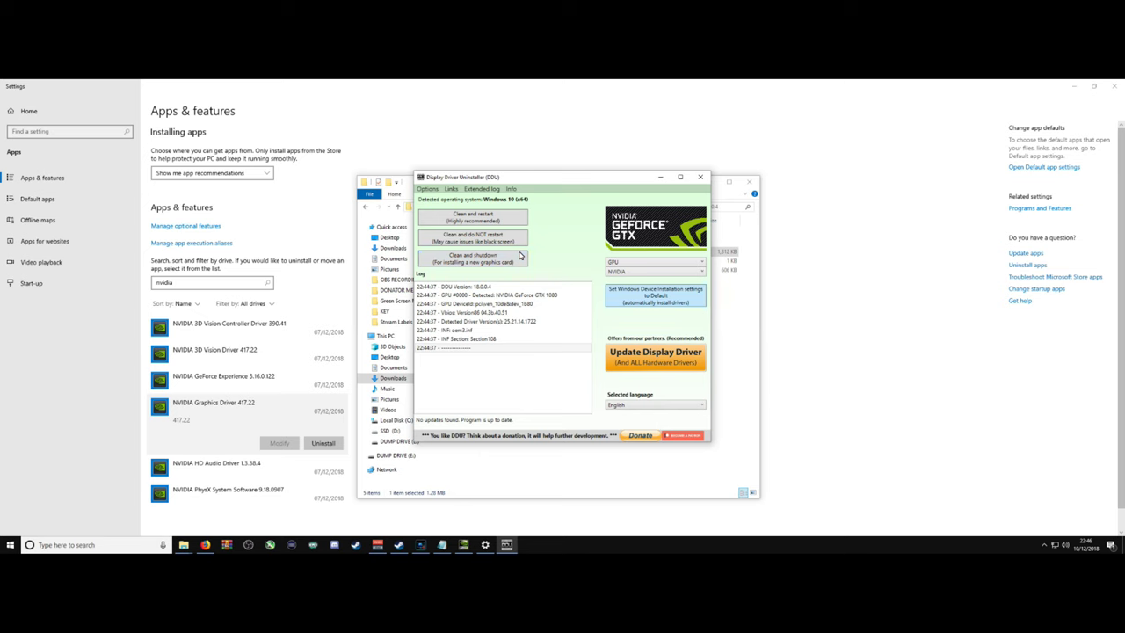
{"action": "left_click", "coordinate": [701, 177]}
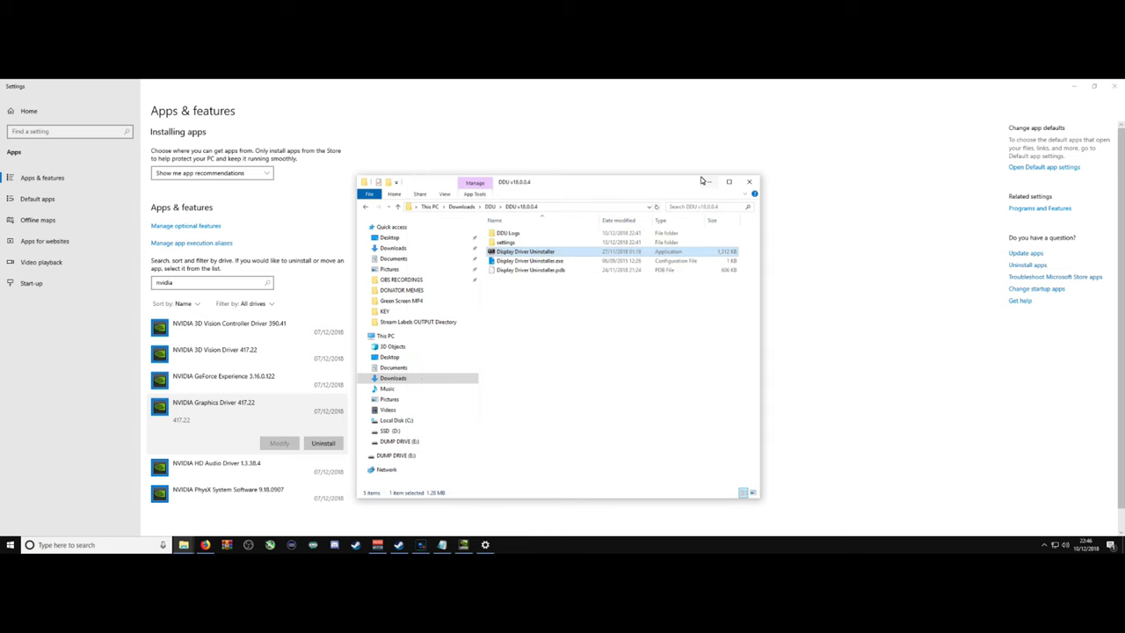
{"action": "left_click", "coordinate": [753, 182]}
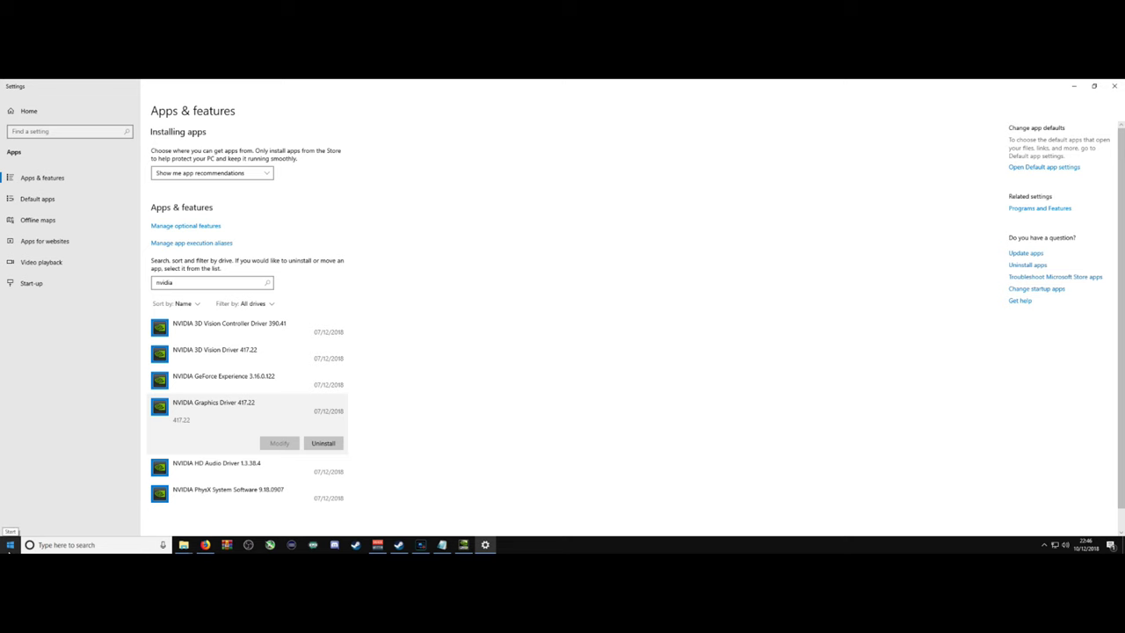
Show the Windows power options again, dismiss them, and minimize the Settings window to reveal the desktop.
{"action": "left_click", "coordinate": [10, 545]}
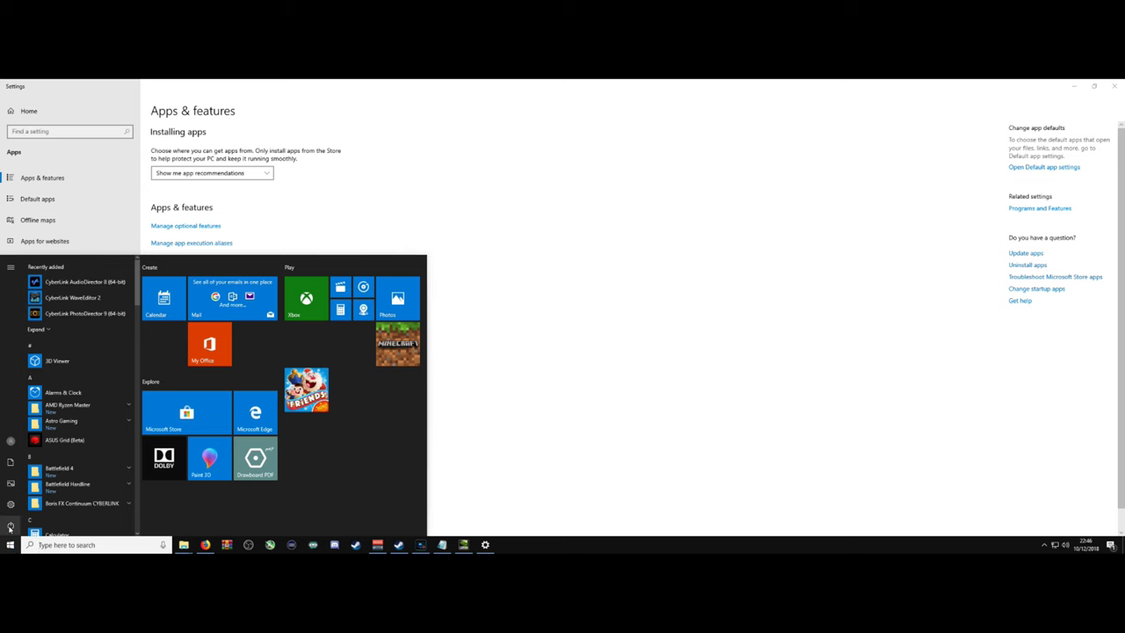
{"action": "left_click", "coordinate": [11, 526]}
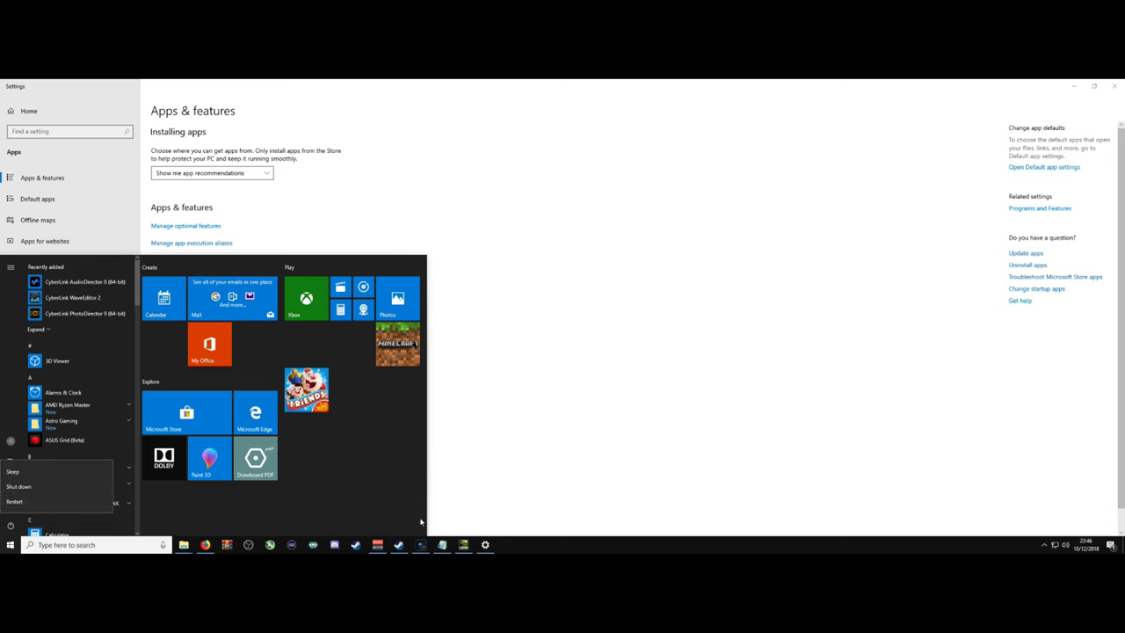
{"action": "key", "text": "Escape"}
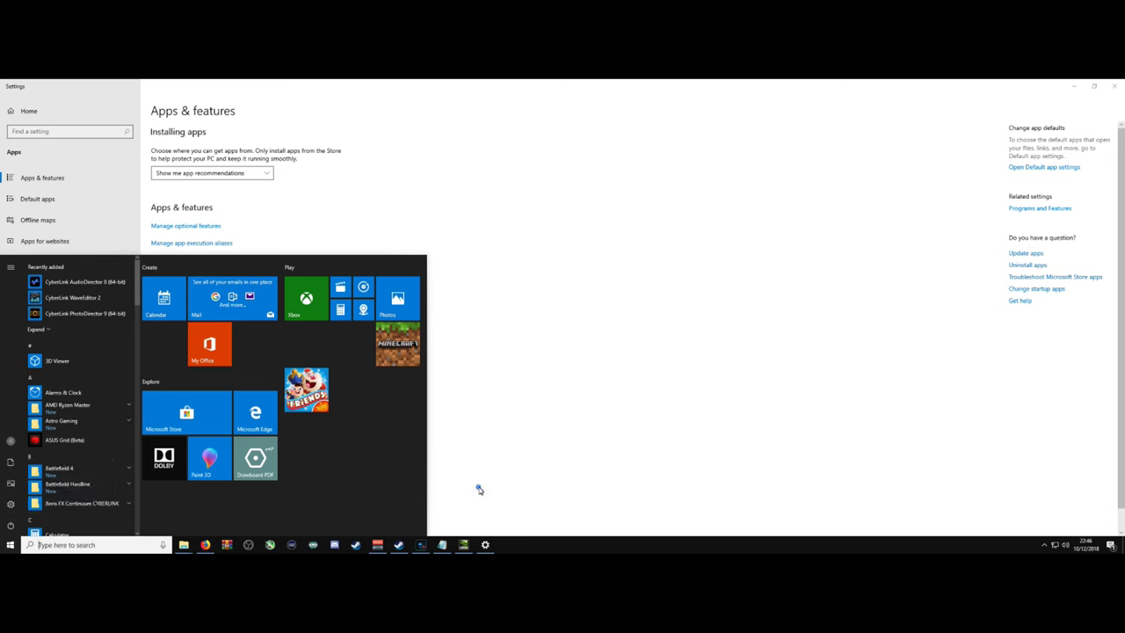
{"action": "left_click", "coordinate": [1072, 89]}
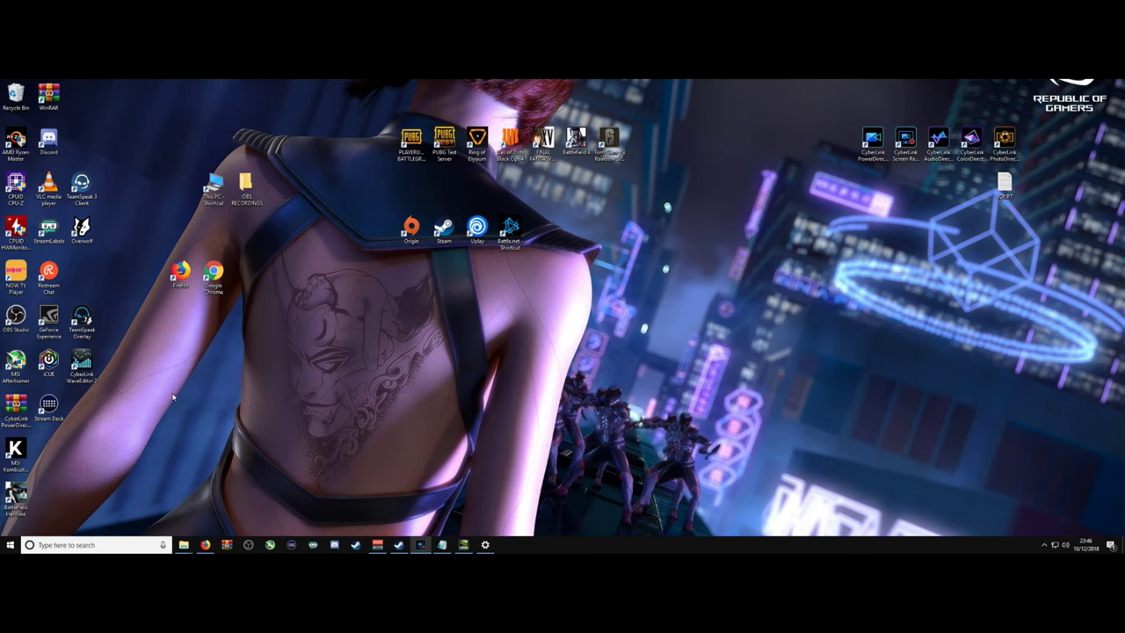
Open Add or remove programs through the Windows search and filter the installed apps by "nvidia".
{"action": "left_click", "coordinate": [70, 547]}
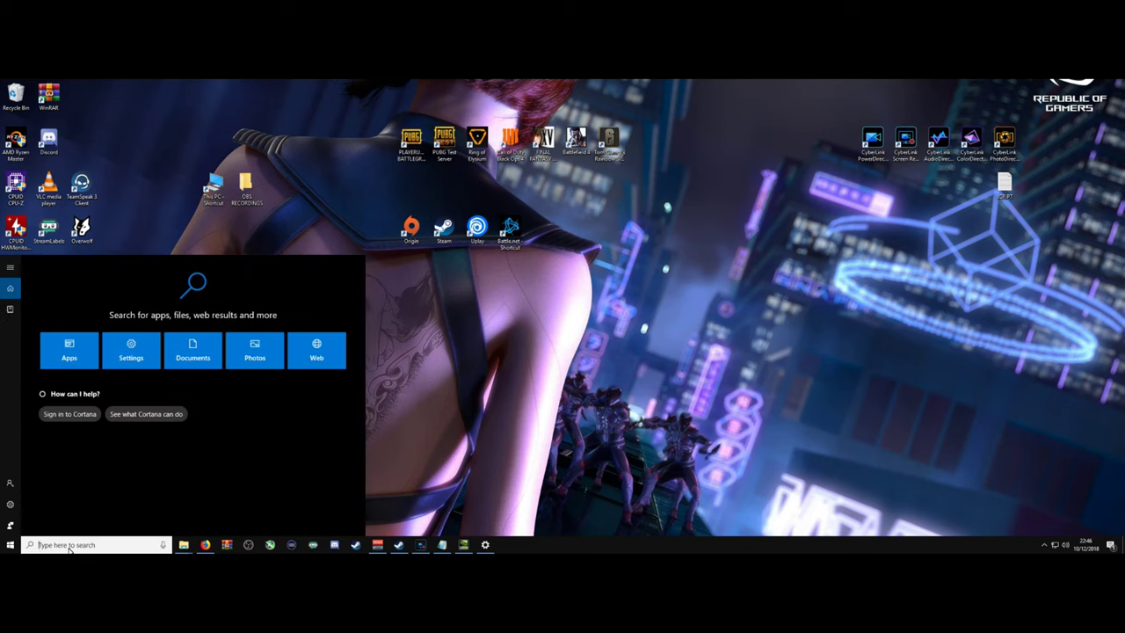
{"action": "type", "text": "add"}
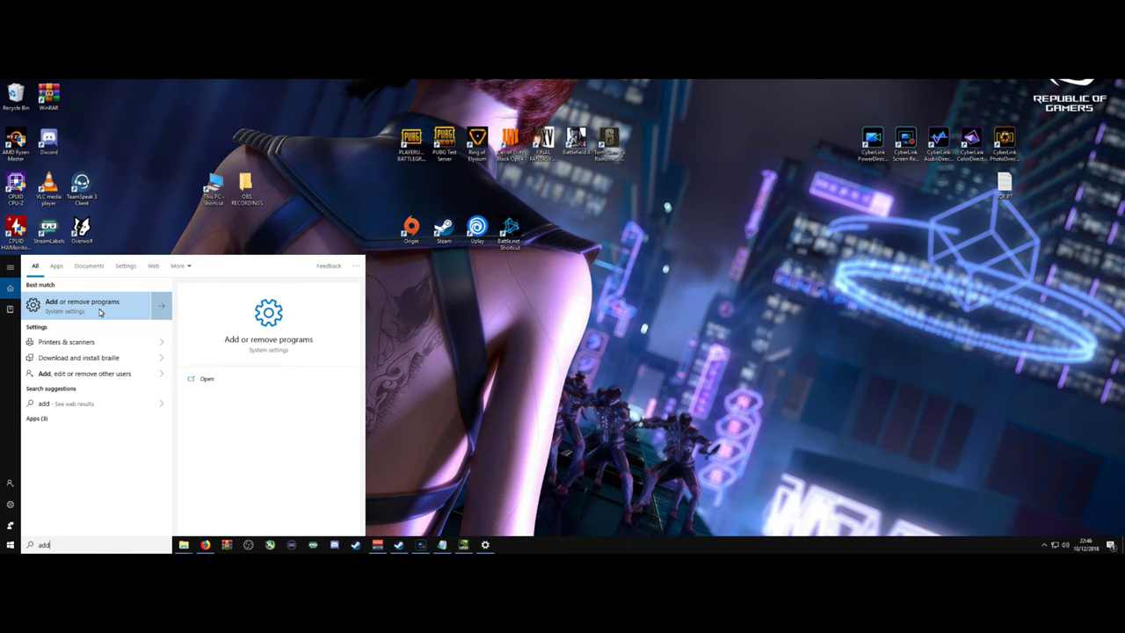
{"action": "left_click", "coordinate": [99, 311]}
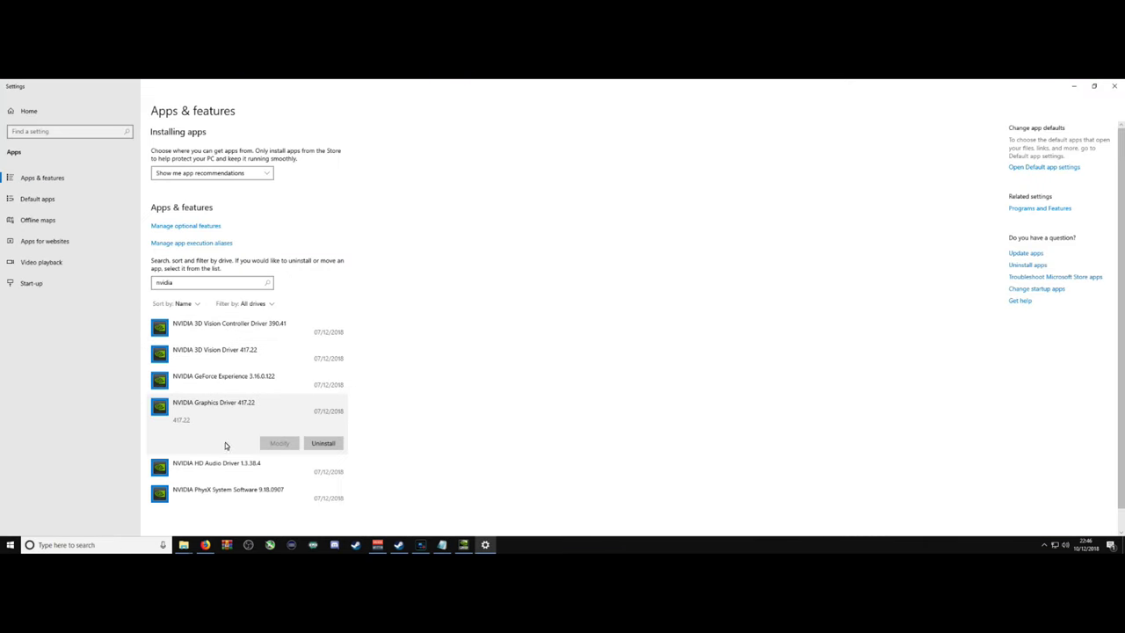
{"action": "left_click", "coordinate": [186, 282]}
{"action": "double_click", "coordinate": [189, 282]}
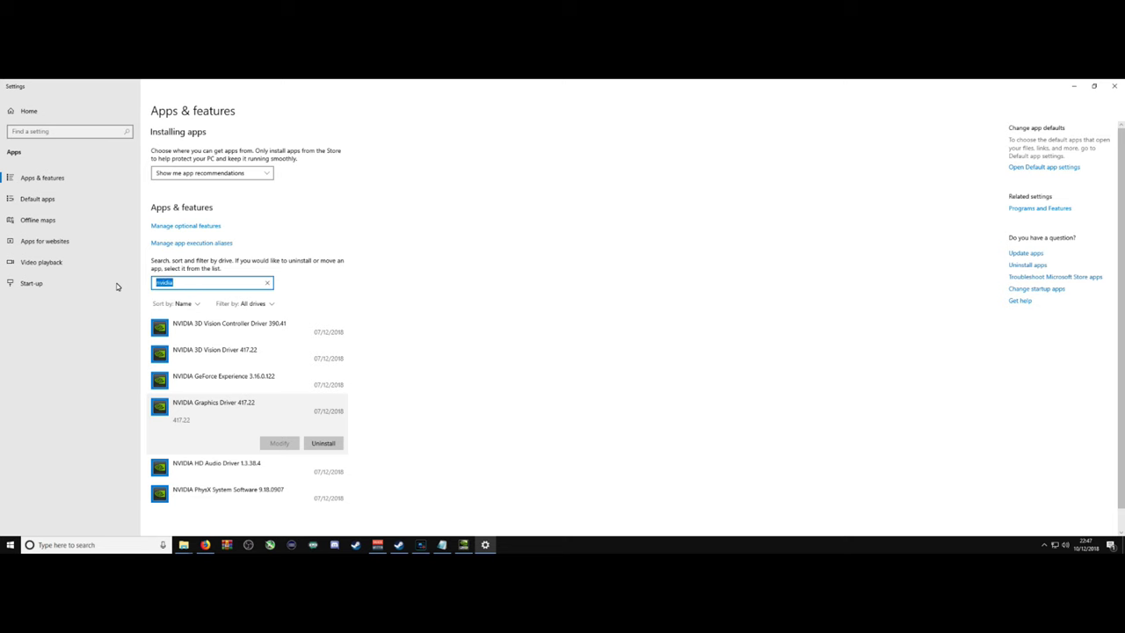
{"action": "type", "text": "nvi"}
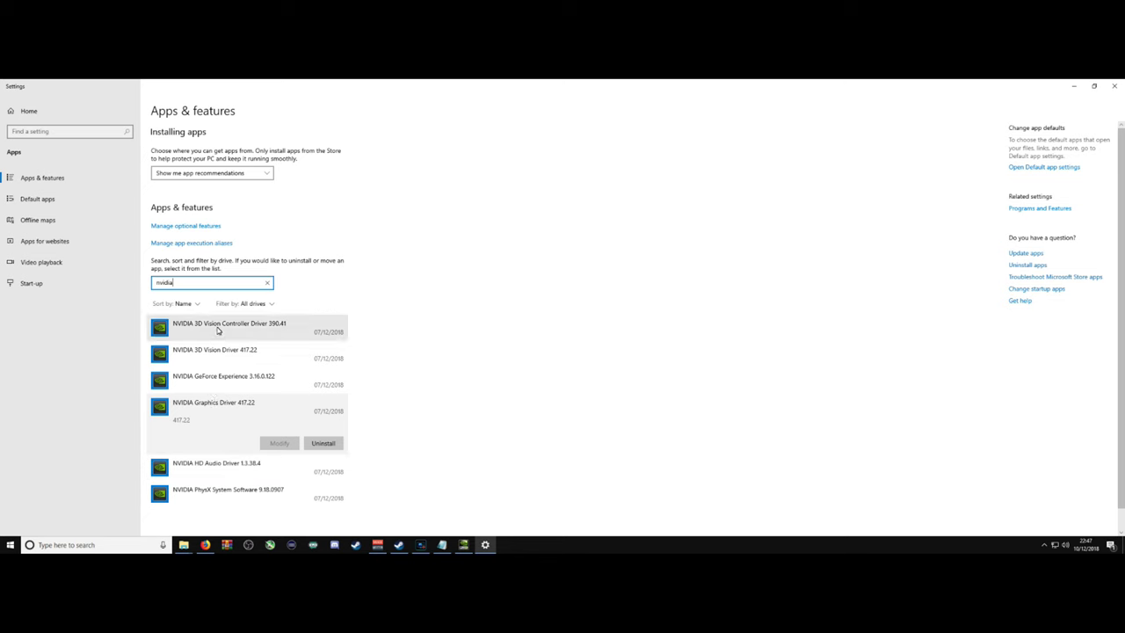
{"action": "left_click", "coordinate": [435, 320]}
Switch to Firefox and open the bookmarked NVIDIA Download Drivers page in a new tab.
{"action": "left_click", "coordinate": [205, 545]}
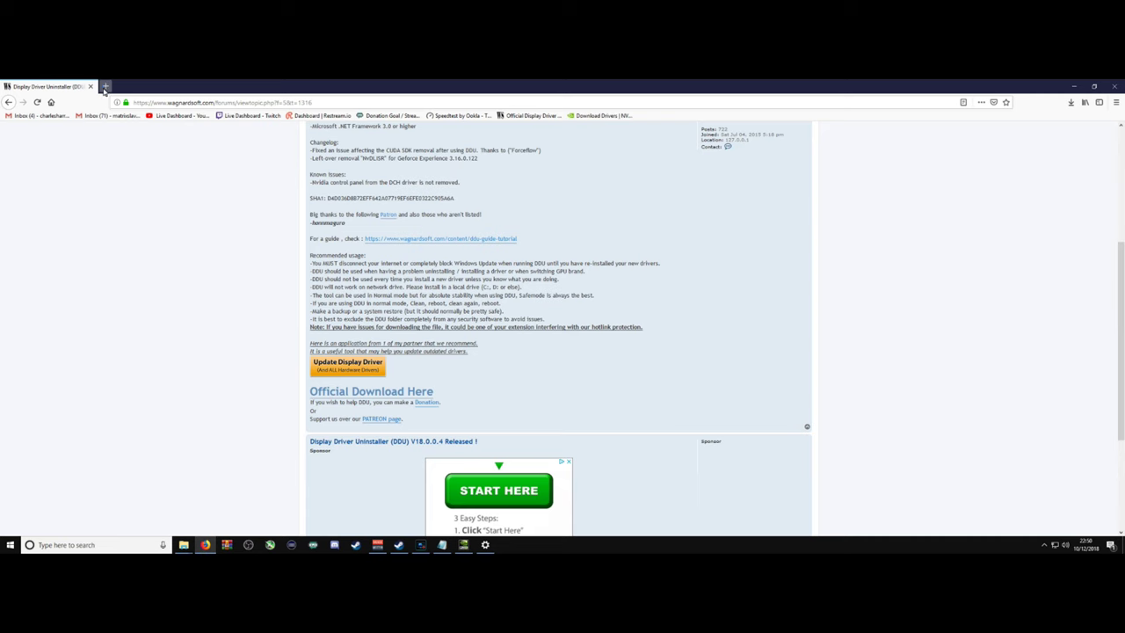
{"action": "left_click", "coordinate": [105, 86]}
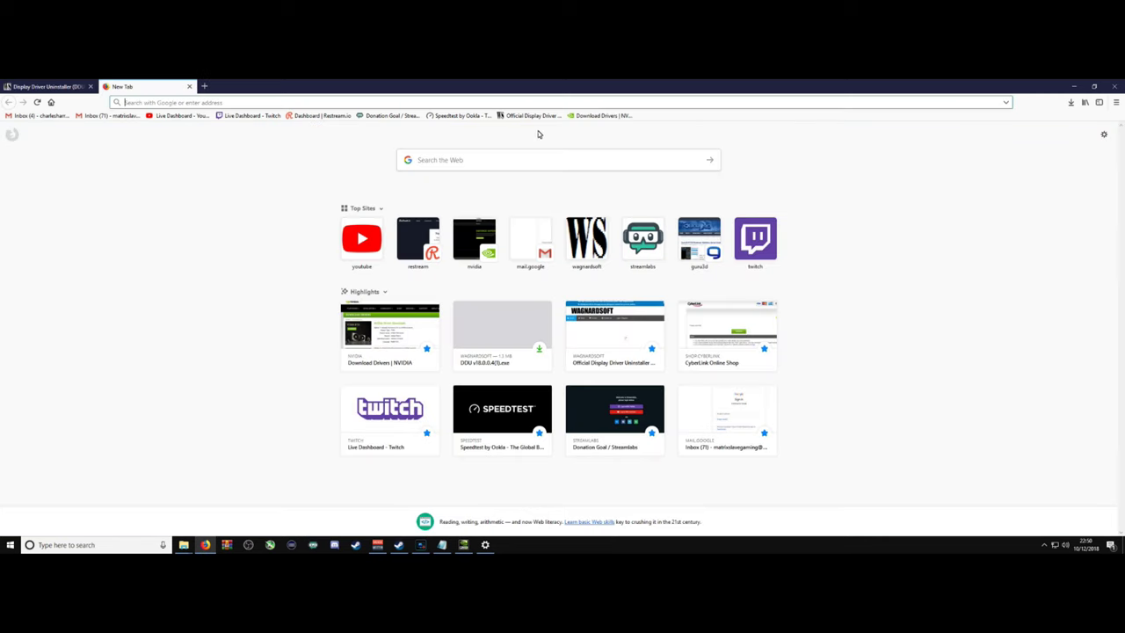
{"action": "left_click", "coordinate": [590, 115]}
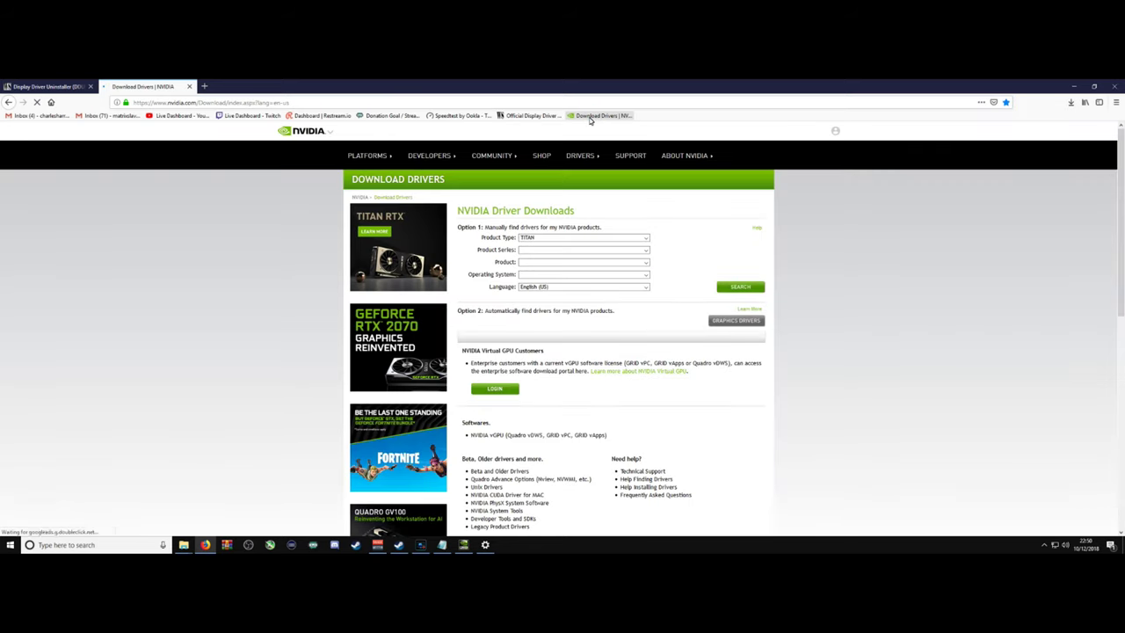
{"action": "mouse_move", "coordinate": [492, 155]}
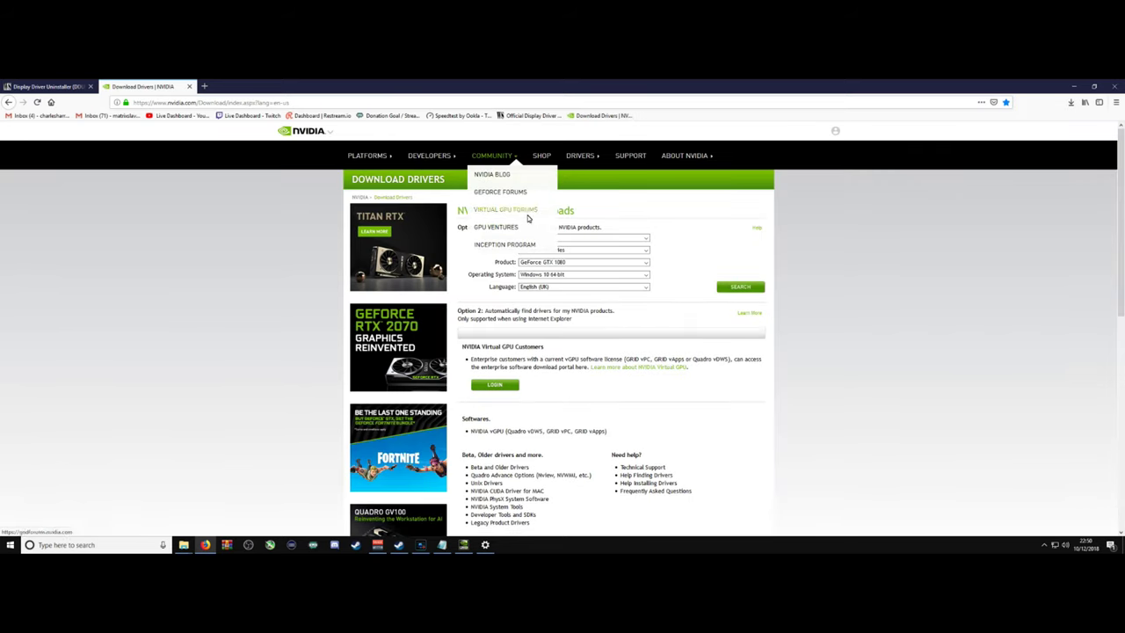
Search for drivers with product type GeForce, GeForce 10 Series, GeForce GTX 1080 and Windows 10 64-bit.
{"action": "left_click", "coordinate": [644, 238]}
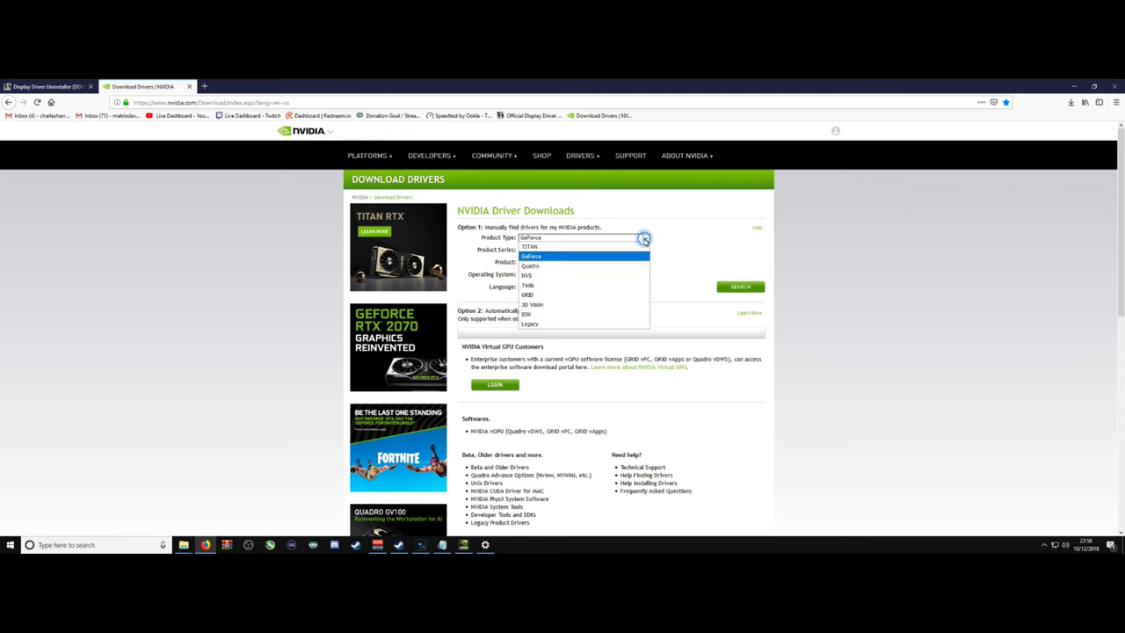
{"action": "left_click", "coordinate": [543, 256]}
{"action": "left_click", "coordinate": [542, 251]}
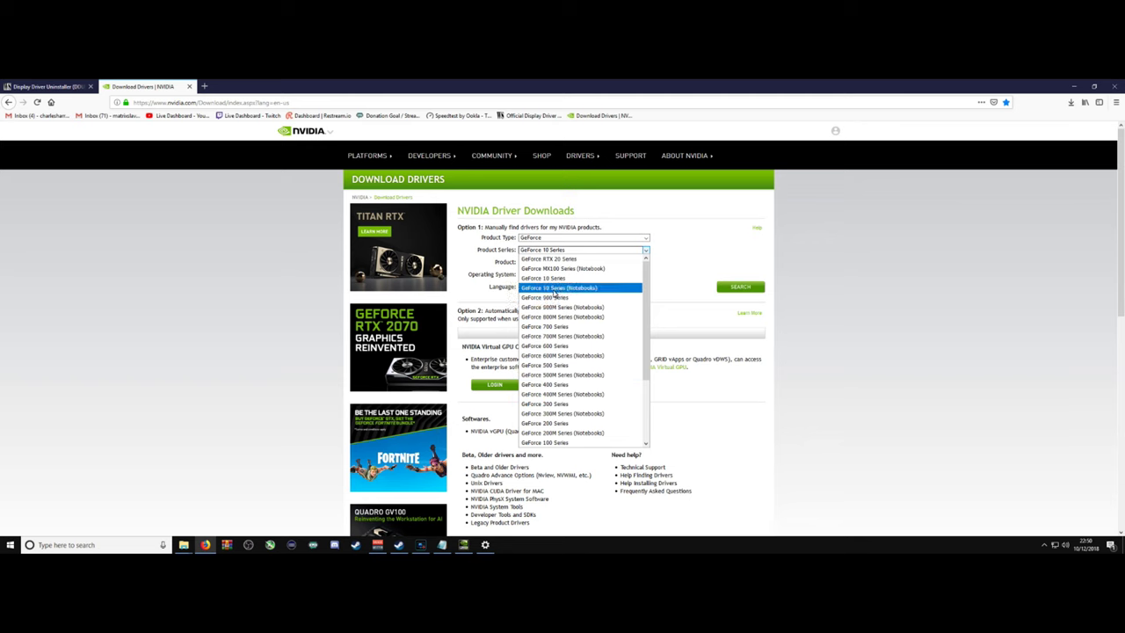
{"action": "left_click", "coordinate": [552, 277]}
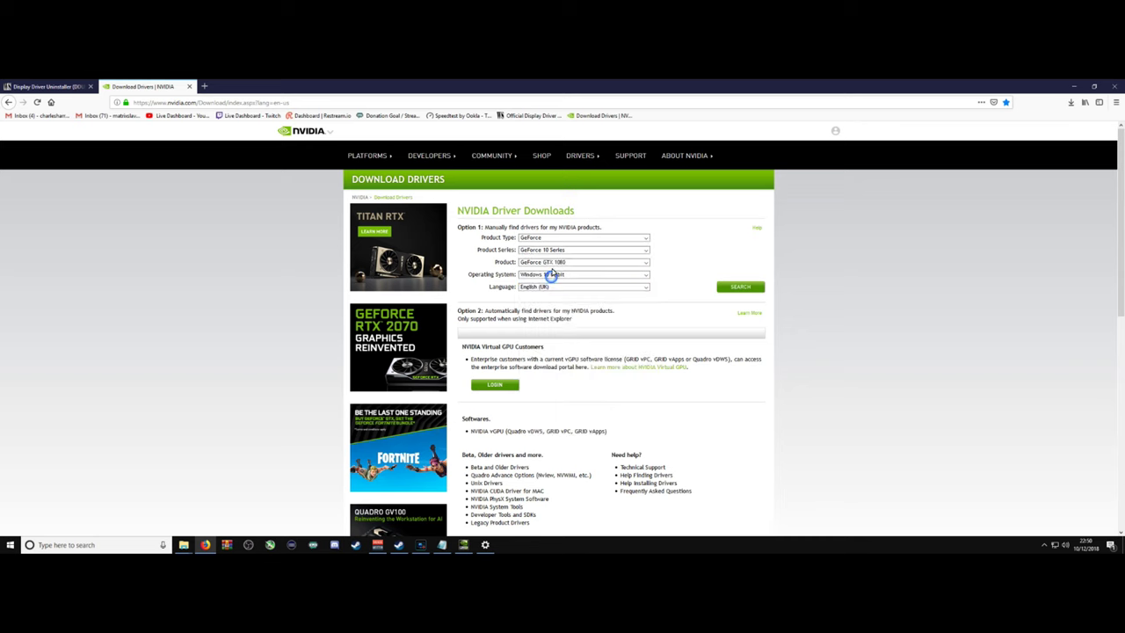
{"action": "left_click", "coordinate": [552, 262]}
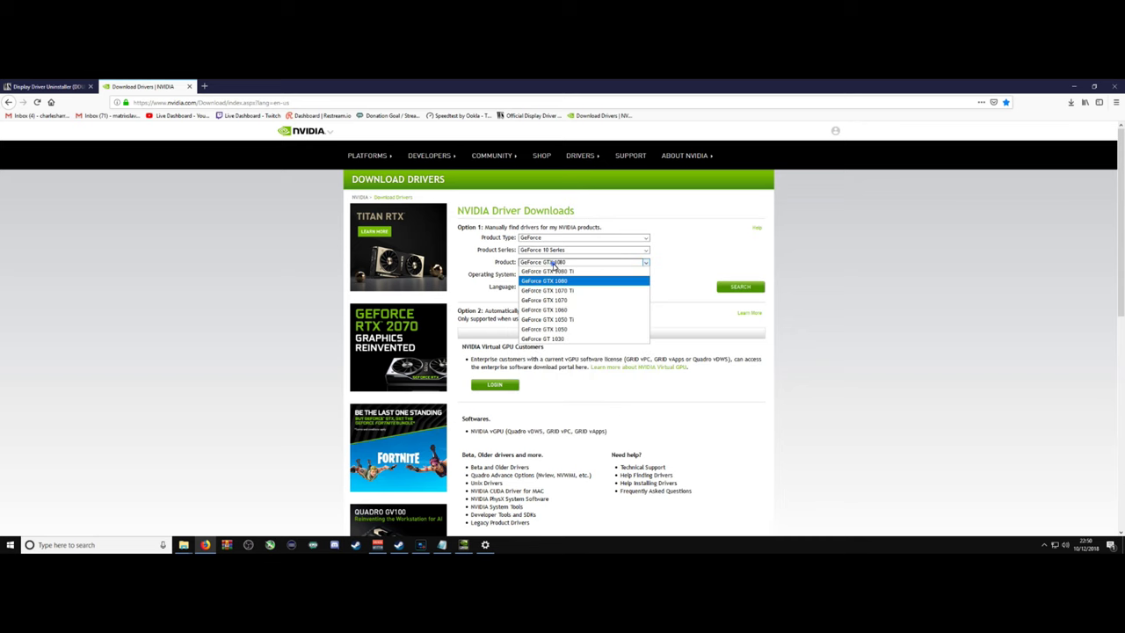
{"action": "left_click", "coordinate": [549, 280]}
{"action": "left_click", "coordinate": [552, 275]}
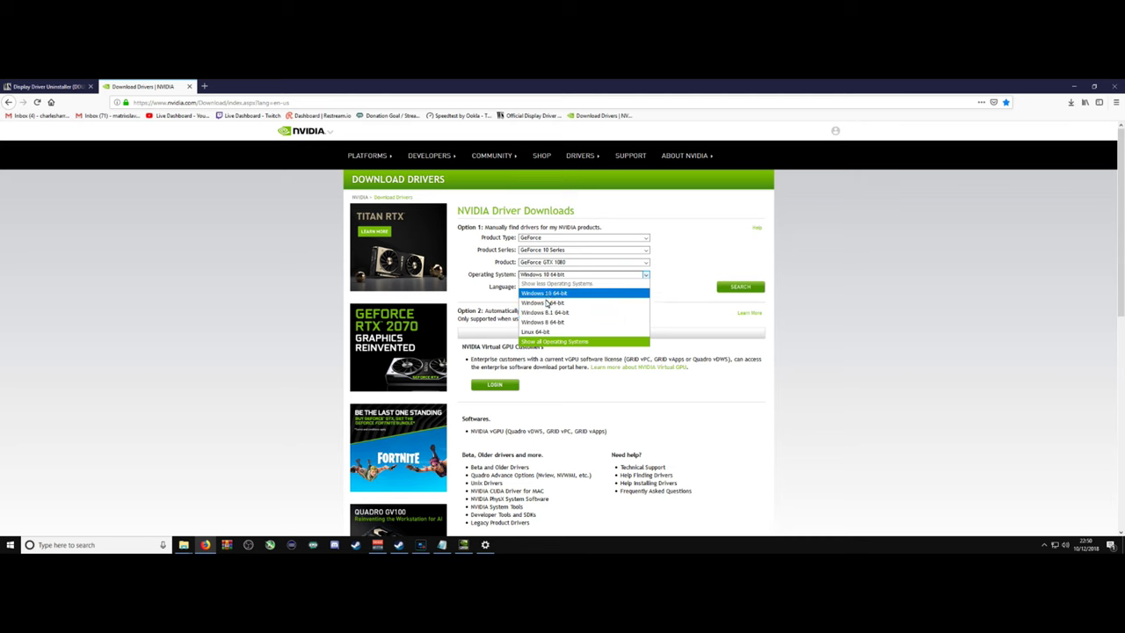
{"action": "left_click", "coordinate": [553, 293]}
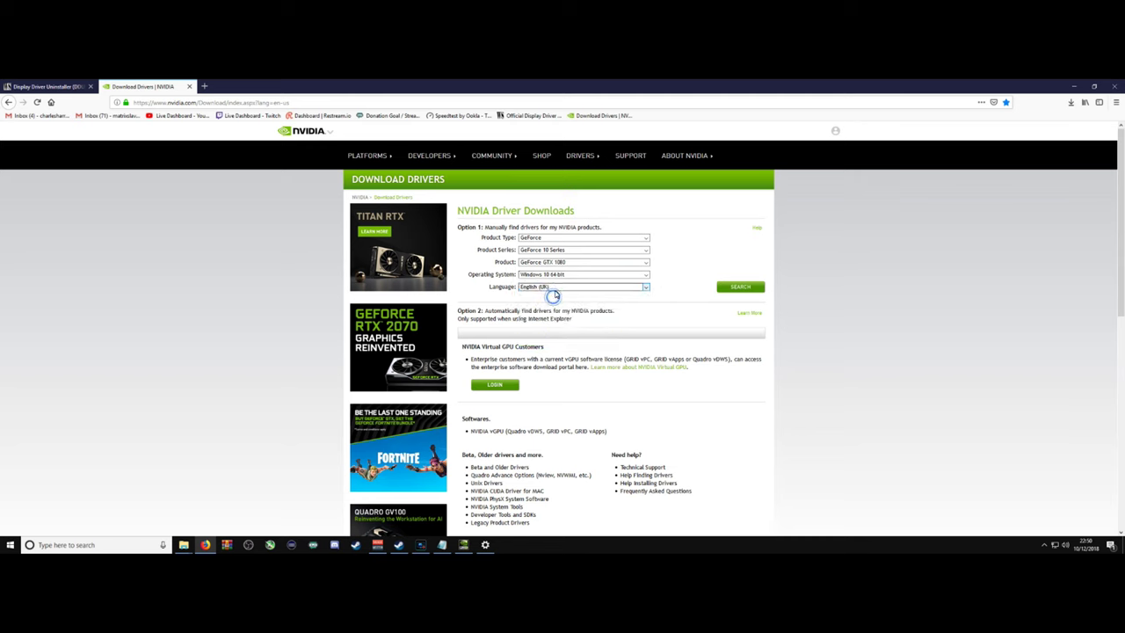
{"action": "left_click", "coordinate": [740, 287]}
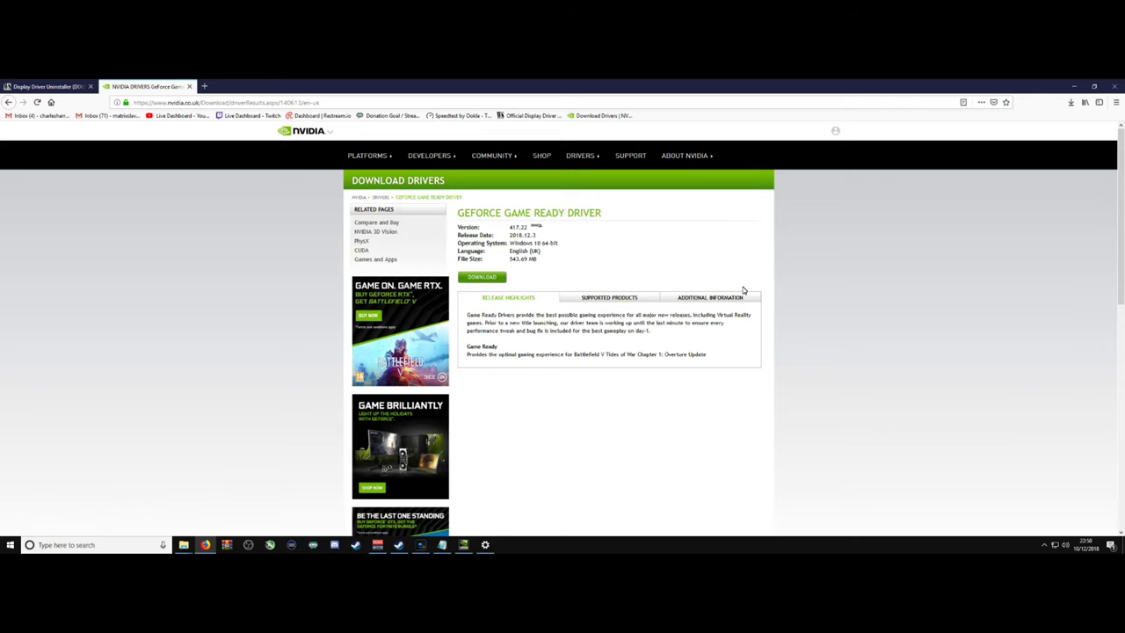
Download the GeForce Game Ready Driver 417.22 and save the file 417.22-desktop-win10-64bit-international-whql.exe.
{"action": "left_click", "coordinate": [498, 275]}
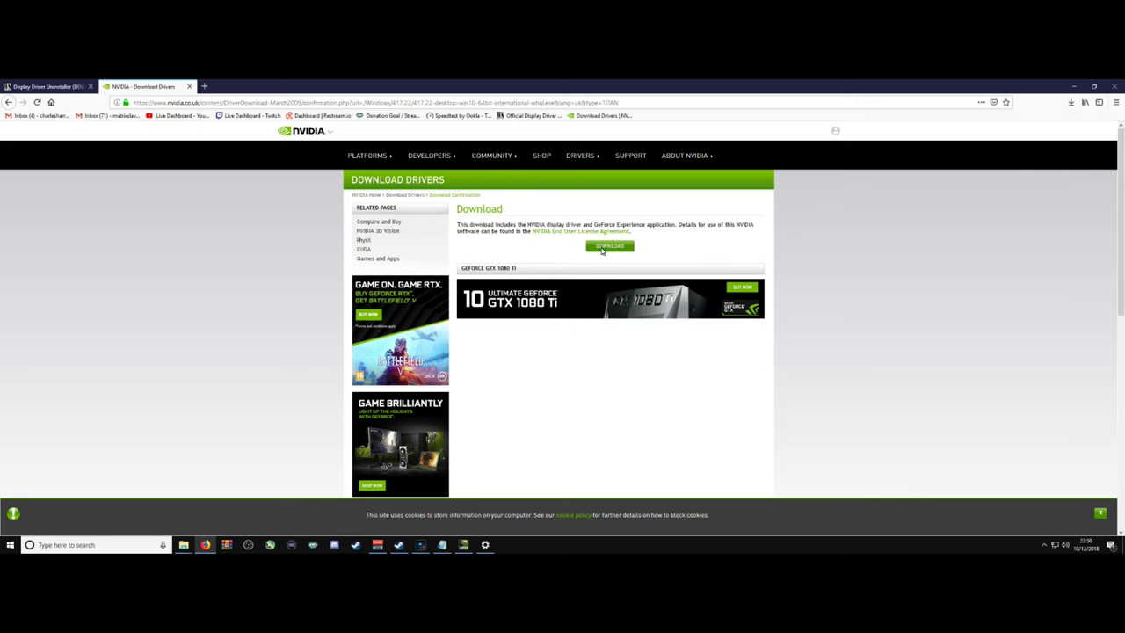
{"action": "left_click", "coordinate": [602, 246]}
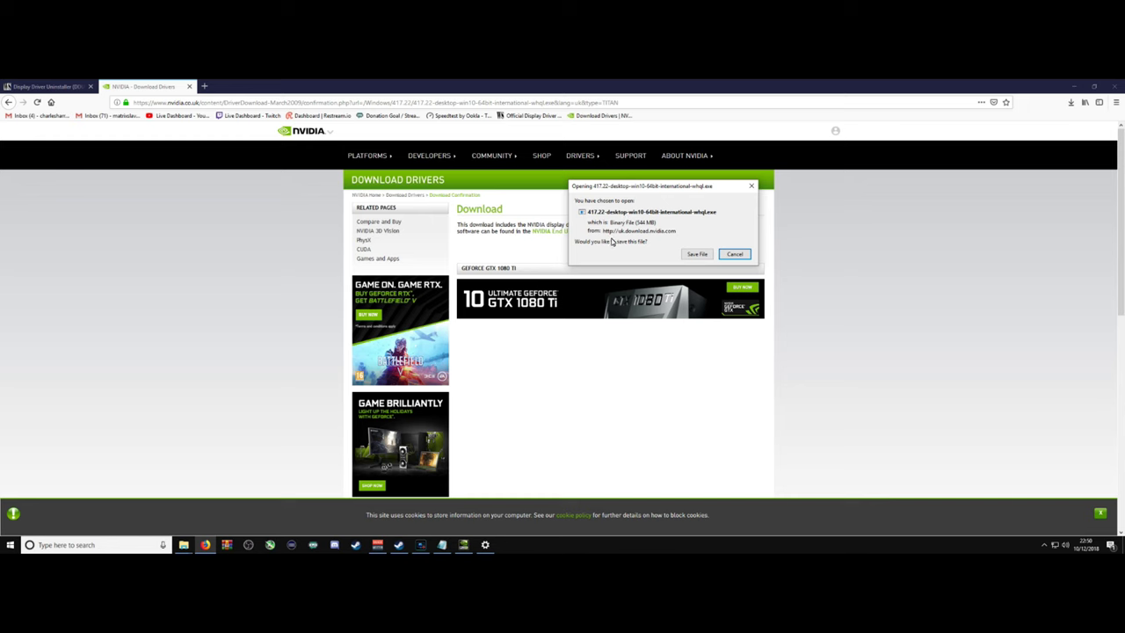
{"action": "left_click", "coordinate": [692, 255]}
{"action": "left_click", "coordinate": [691, 255]}
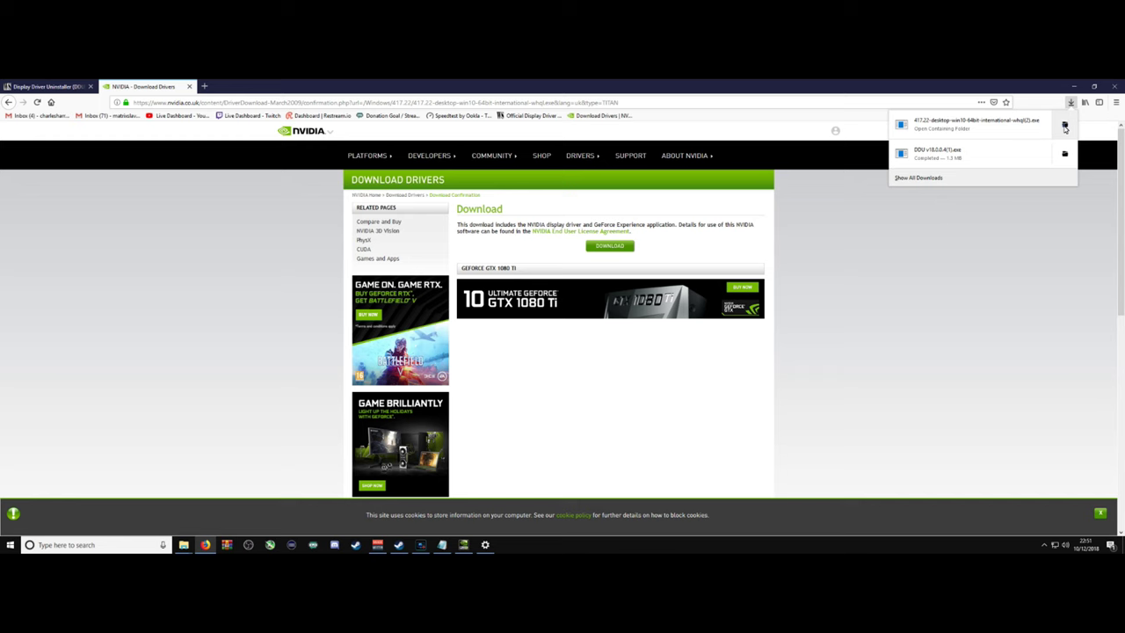
Open the folder containing the downloaded driver, maximize its window and show the files as extra large icons.
{"action": "left_click", "coordinate": [1064, 129]}
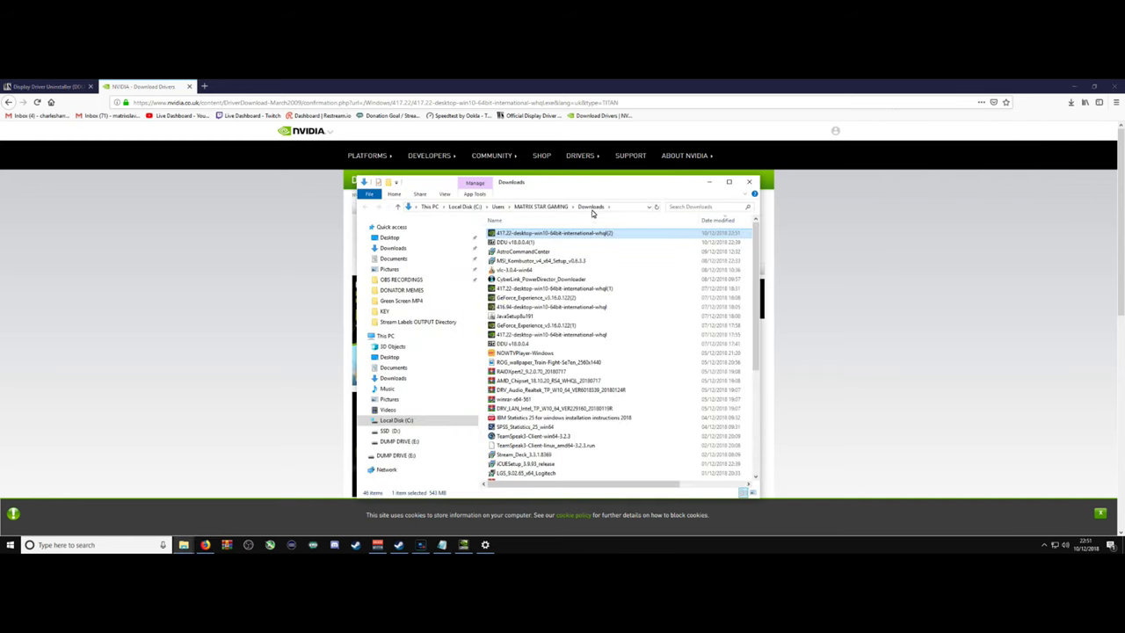
{"action": "left_click", "coordinate": [728, 182]}
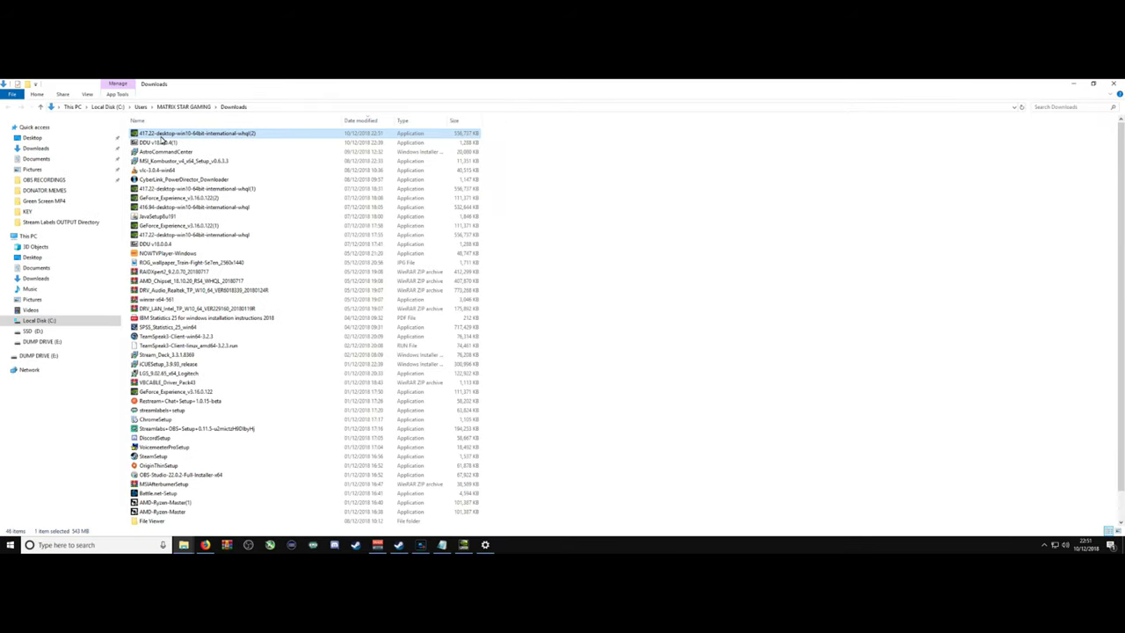
{"action": "left_click", "coordinate": [87, 94]}
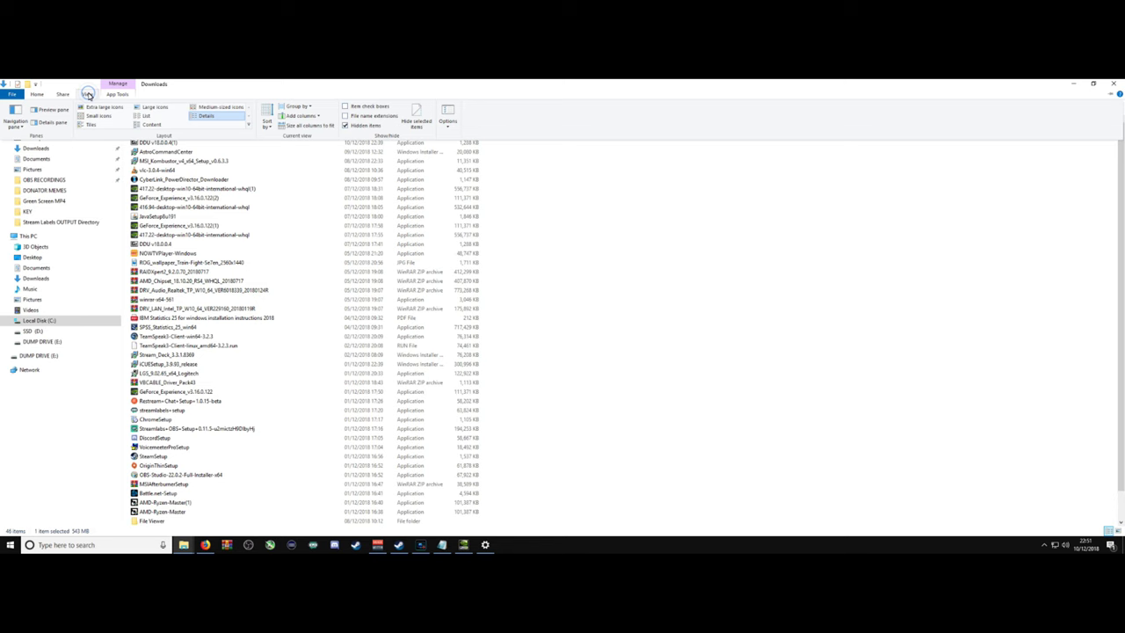
{"action": "left_click", "coordinate": [98, 106]}
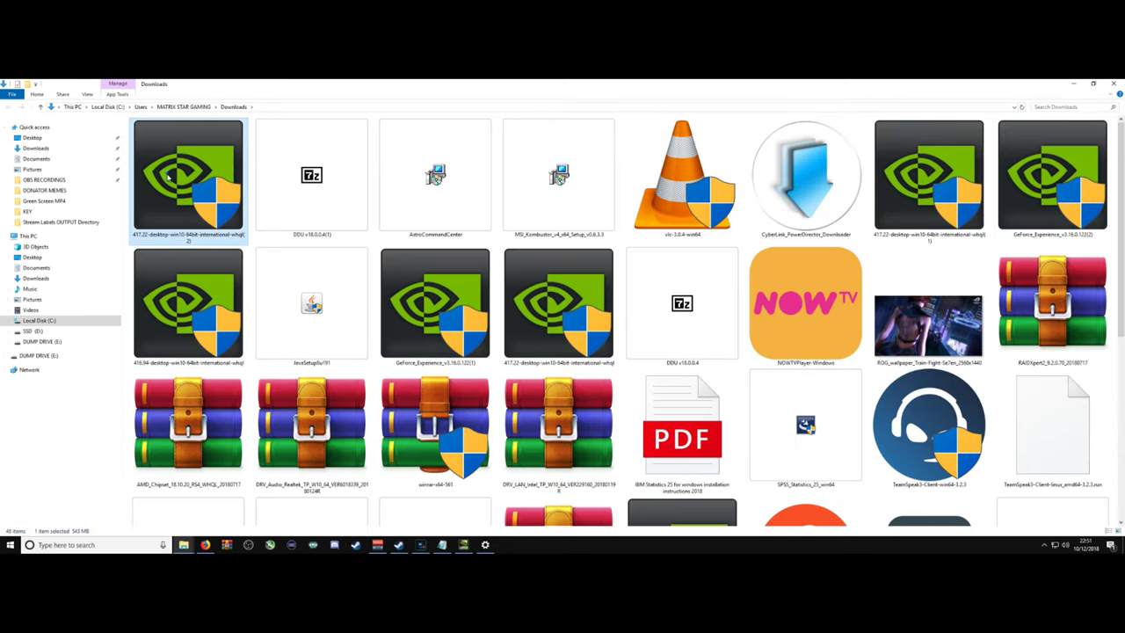
Switch the Downloads folder to large icons, point out the newest 417.22 driver installer, and minimize the window.
{"action": "left_click_drag", "start_coordinate": [169, 176], "coordinate": [191, 231]}
{"action": "left_click", "coordinate": [87, 94]}
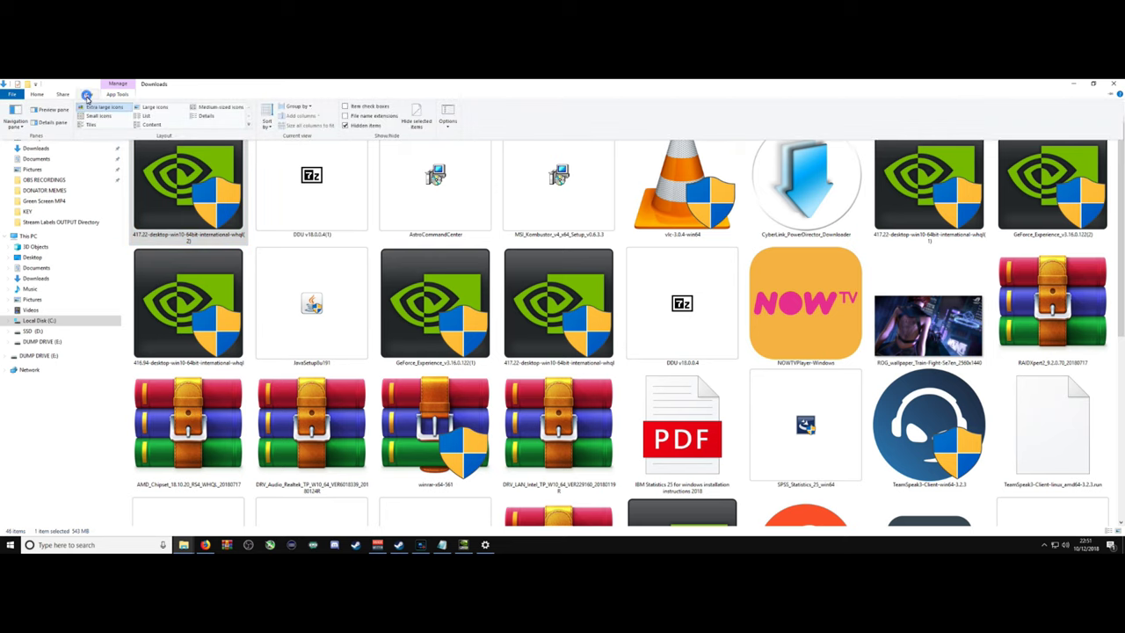
{"action": "left_click", "coordinate": [89, 117]}
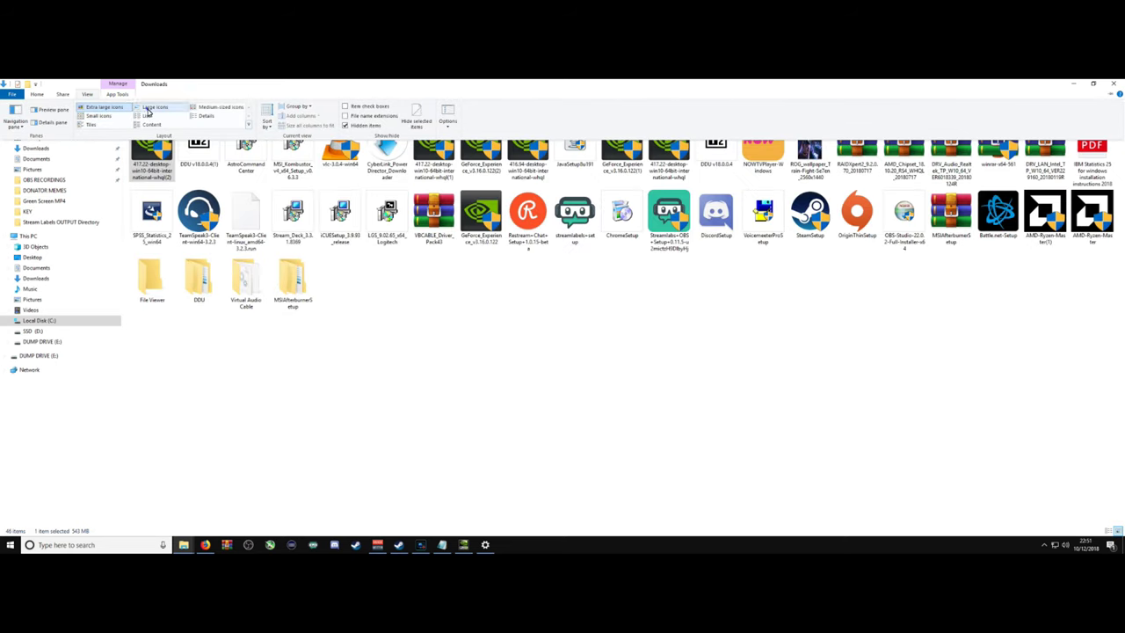
{"action": "left_click", "coordinate": [152, 141]}
{"action": "left_click_drag", "start_coordinate": [151, 140], "coordinate": [495, 394]}
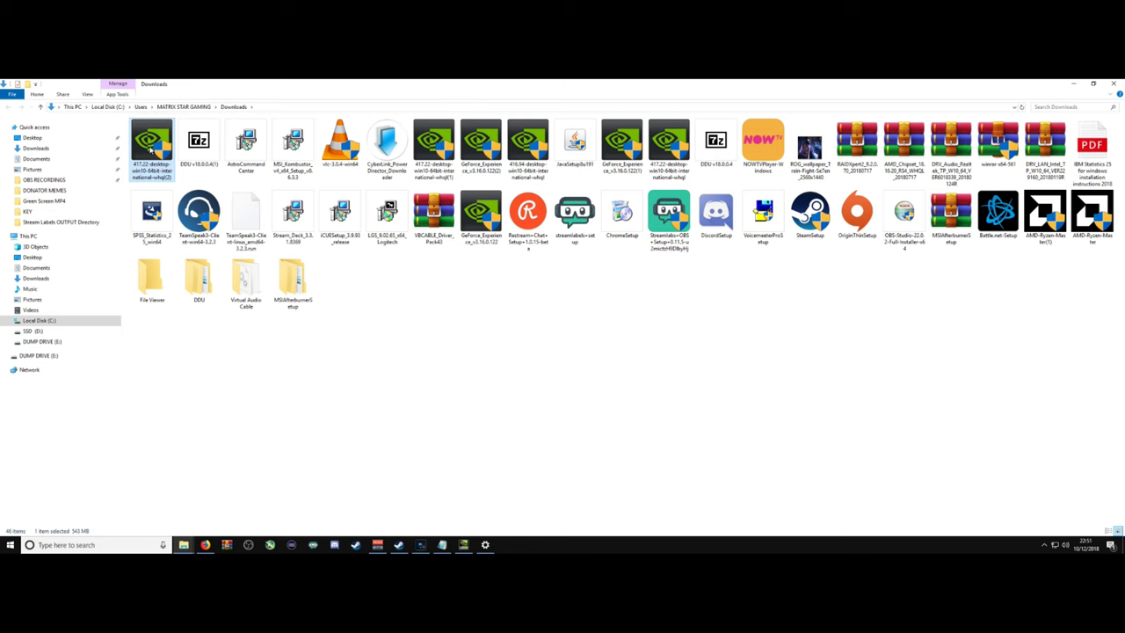
{"action": "left_click_drag", "start_coordinate": [152, 149], "coordinate": [185, 158]}
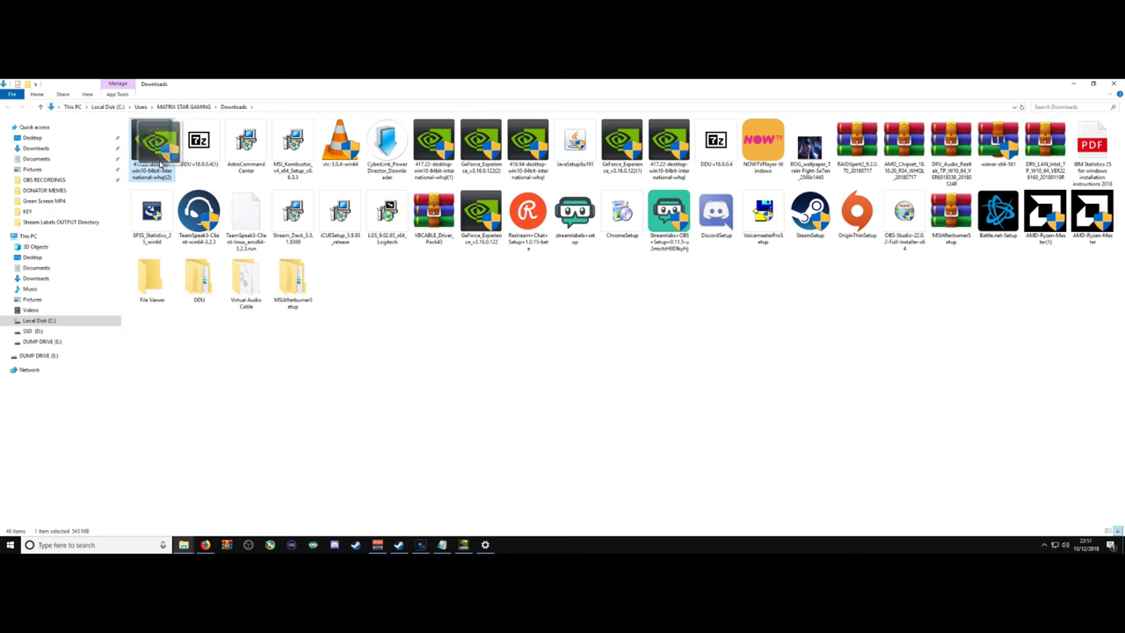
{"action": "left_click", "coordinate": [1070, 86]}
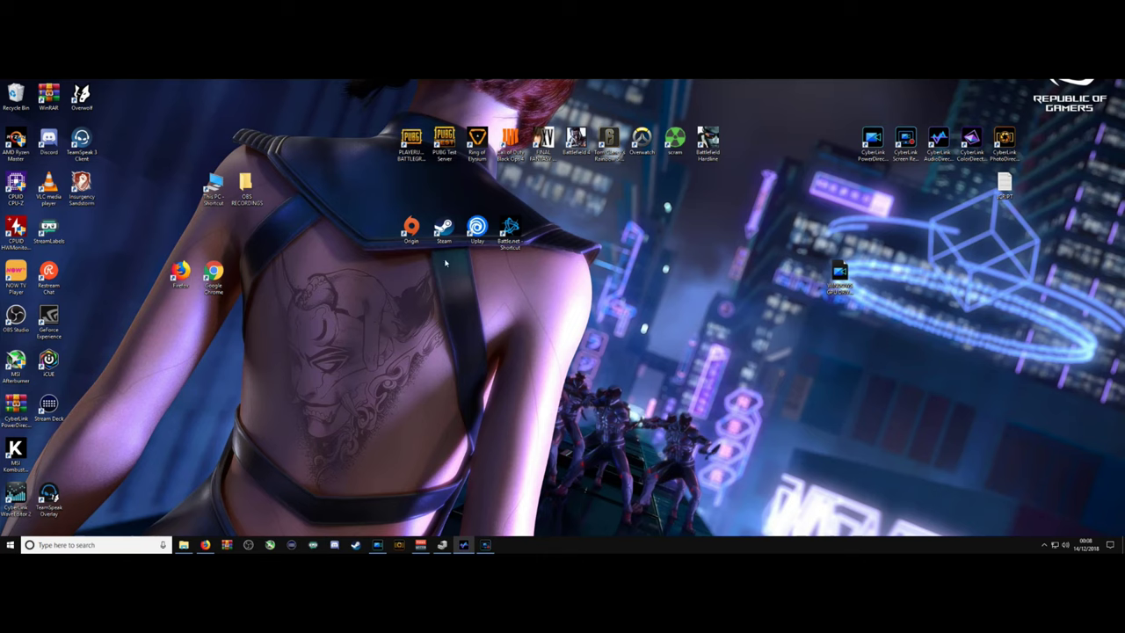
Open the NVIDIA Control Panel from the desktop and move its window nearer the middle of the screen.
{"action": "right_click", "coordinate": [510, 278]}
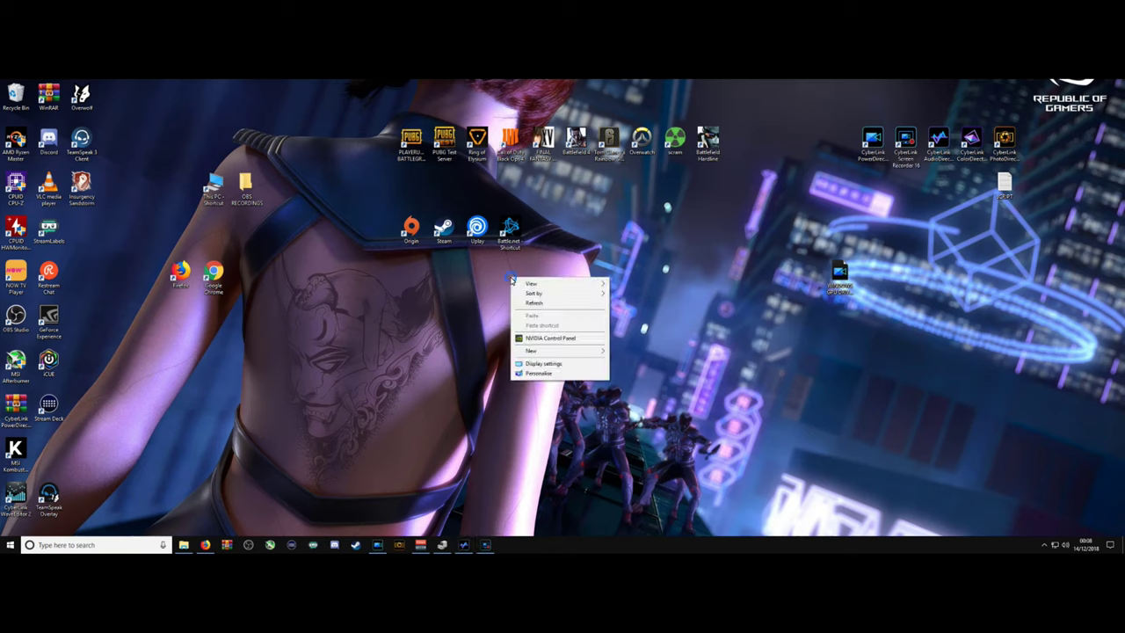
{"action": "left_click", "coordinate": [549, 338]}
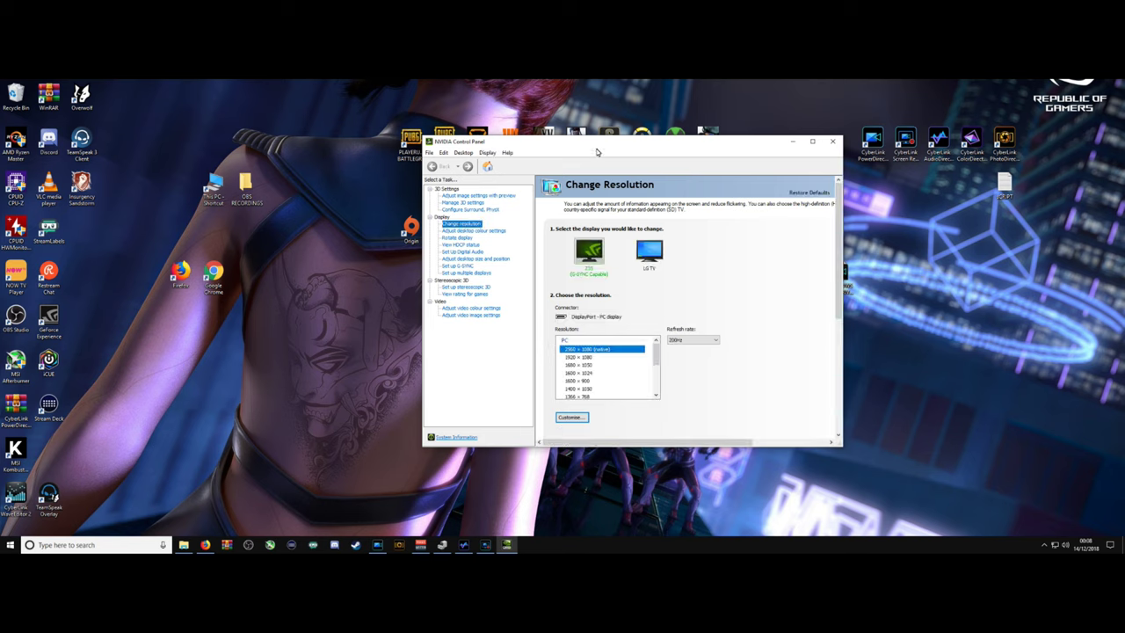
{"action": "left_click_drag", "start_coordinate": [597, 152], "coordinate": [522, 151]}
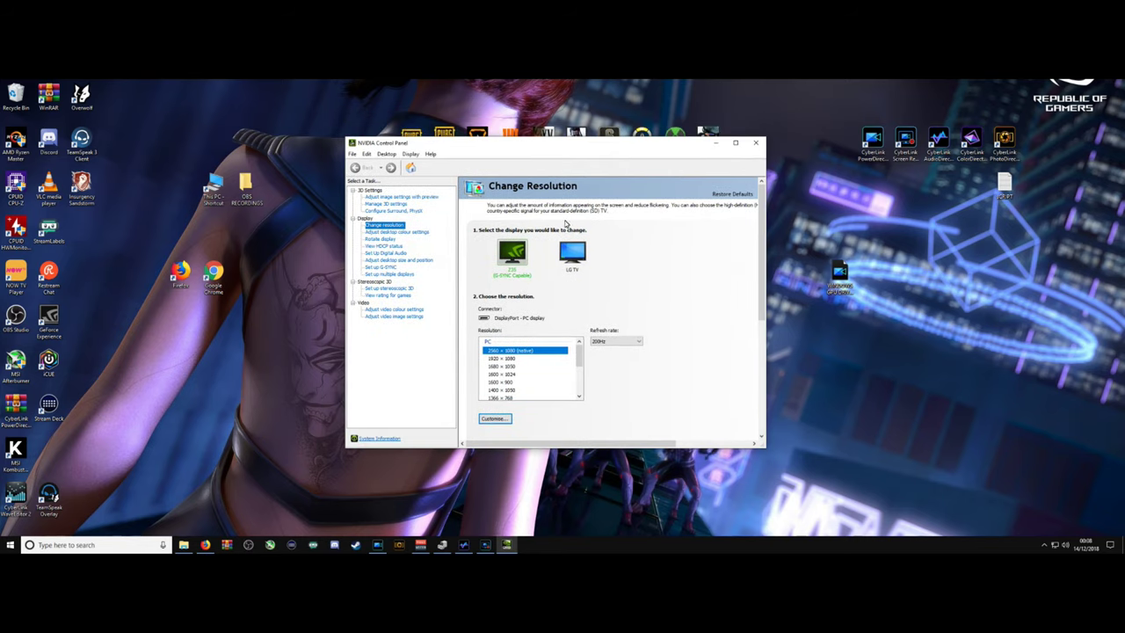
Examine the refresh rate choices, the resolution list and the desktop colour settings in the NVIDIA Control Panel.
{"action": "left_click", "coordinate": [632, 342]}
{"action": "left_click", "coordinate": [622, 334]}
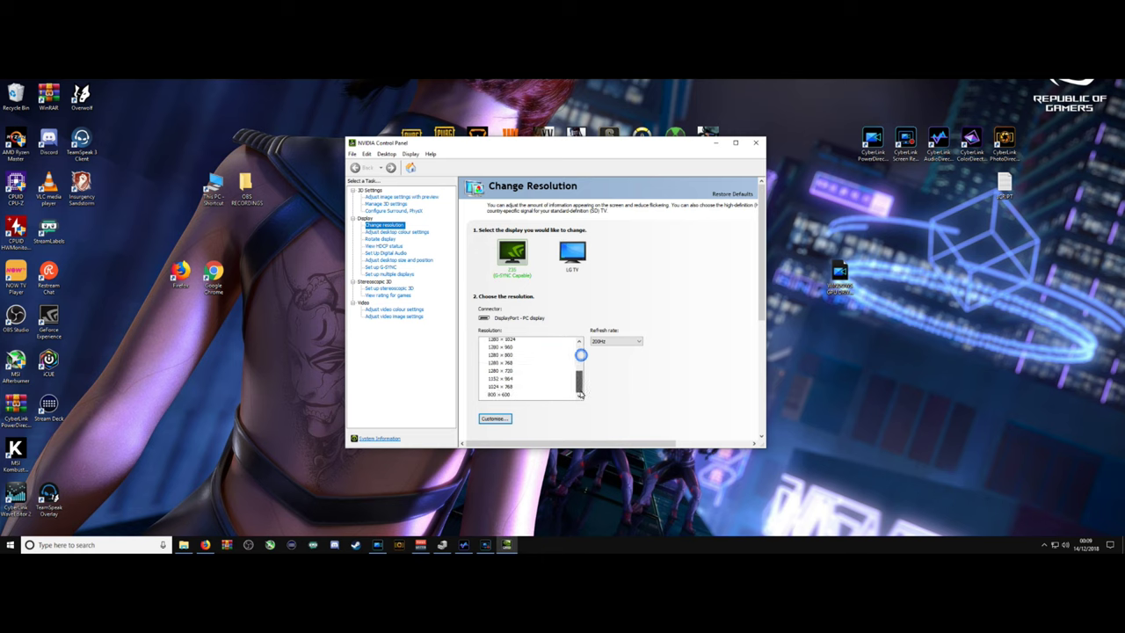
{"action": "left_click", "coordinate": [396, 232]}
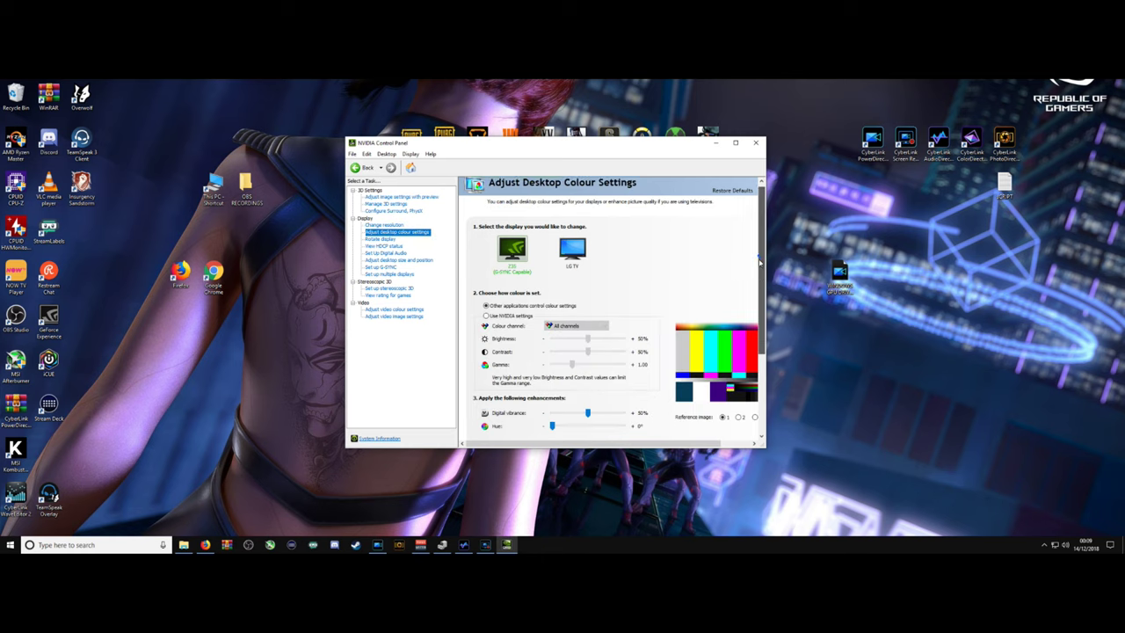
{"action": "scroll", "coordinate": [745, 275], "scroll_direction": "down", "scroll_amount": 2}
{"action": "scroll", "coordinate": [757, 277], "scroll_direction": "up", "scroll_amount": 1}
{"action": "left_click_drag", "start_coordinate": [772, 278], "coordinate": [764, 252]}
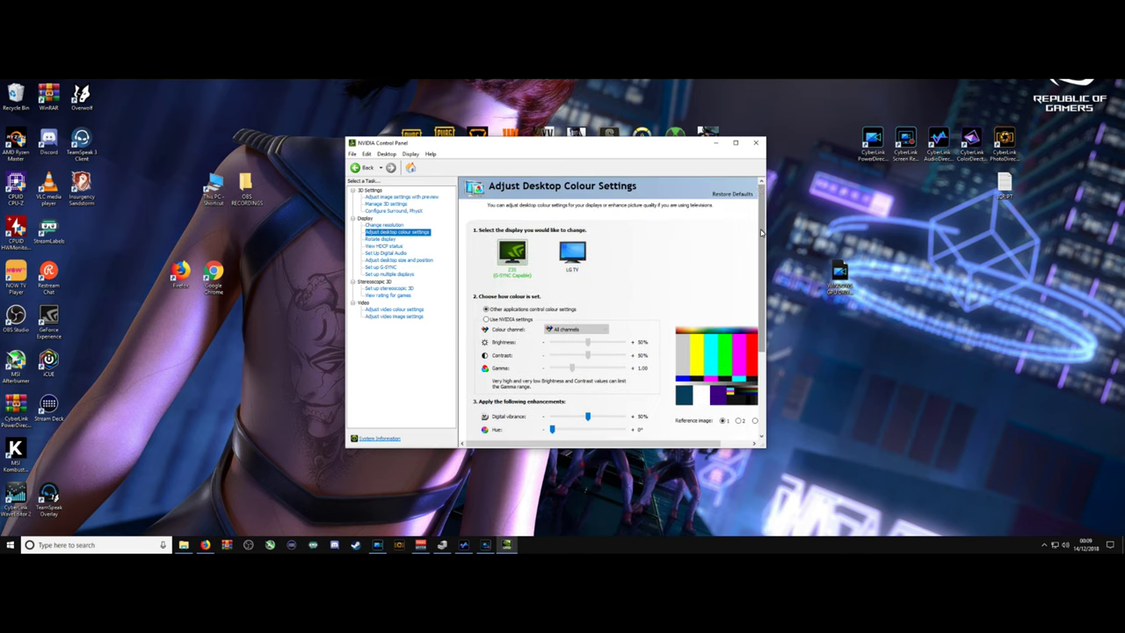
{"action": "left_click_drag", "start_coordinate": [685, 151], "coordinate": [710, 161]}
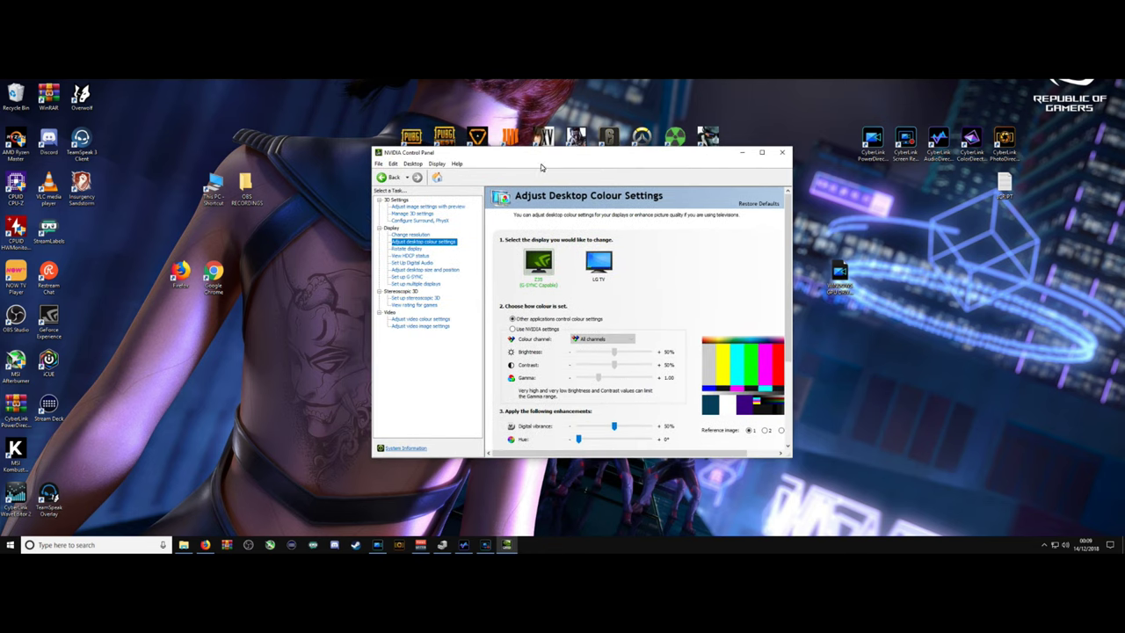
Look through the NVIDIA Control Panel's display and desktop commands and close the program.
{"action": "left_click", "coordinate": [437, 165]}
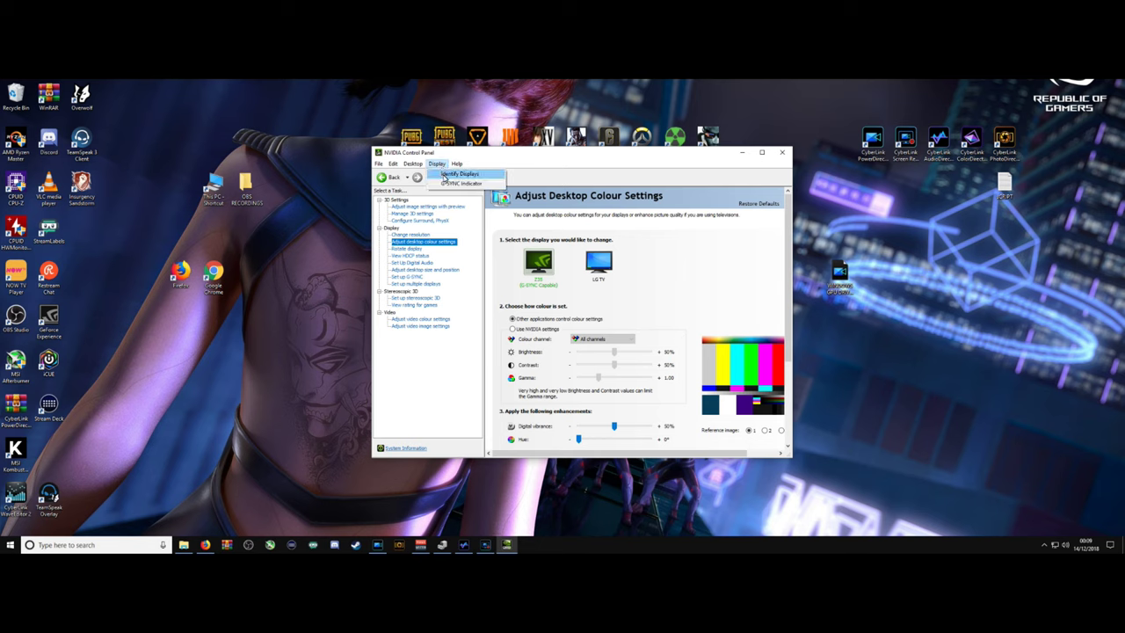
{"action": "left_click", "coordinate": [413, 164]}
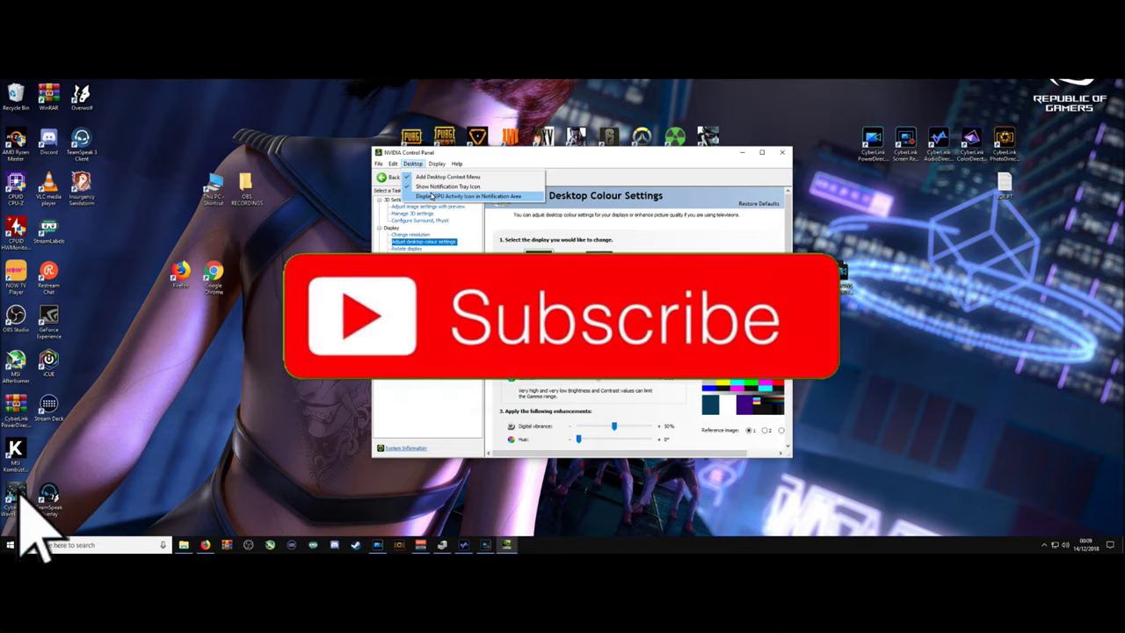
{"action": "left_click", "coordinate": [430, 195]}
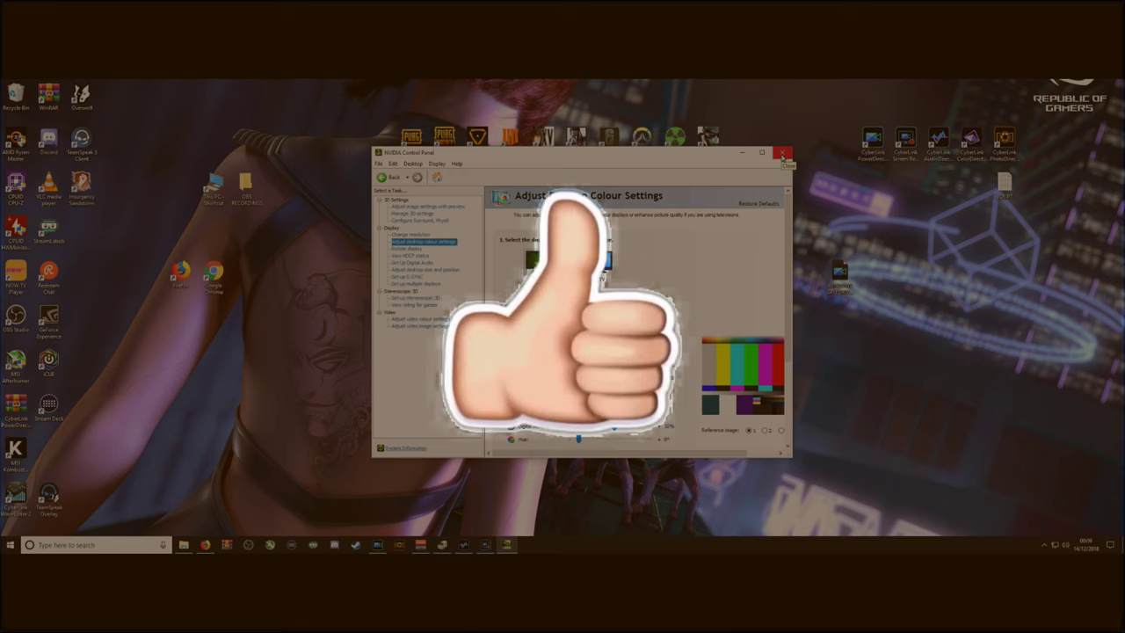
{"action": "left_click", "coordinate": [782, 154]}
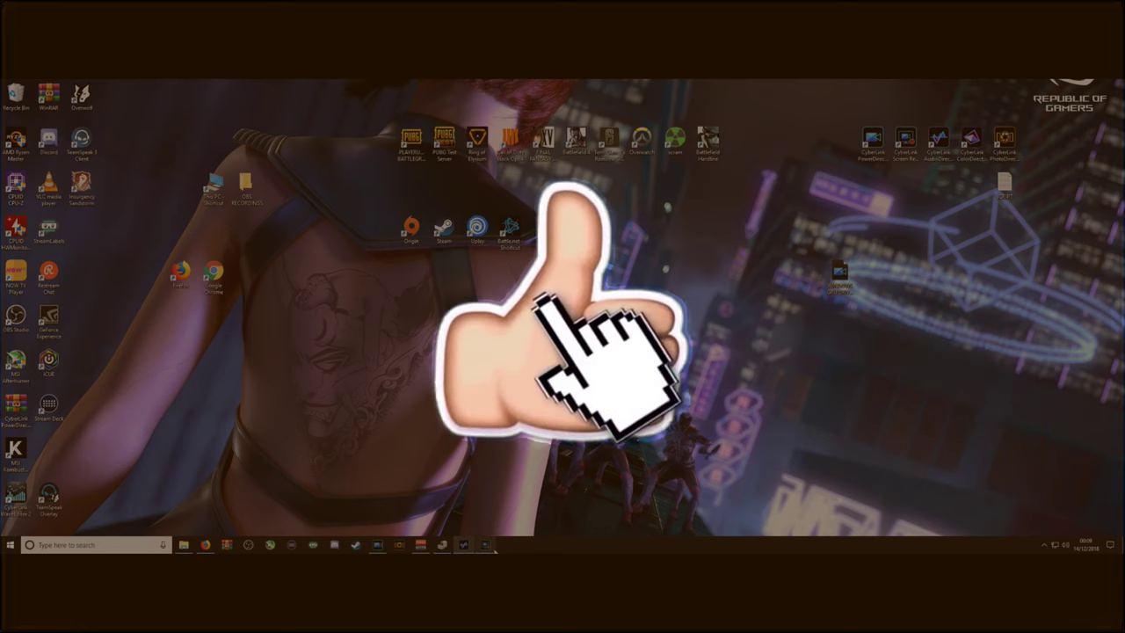